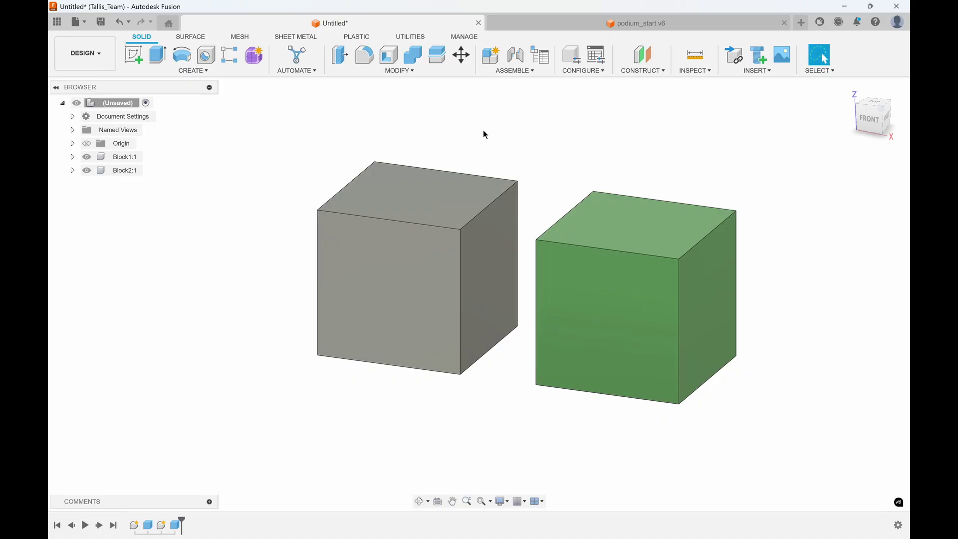
- Review the properties of Block1 and Block2, then close the properties panel
{"action": "right_click", "coordinate": [116, 159]}
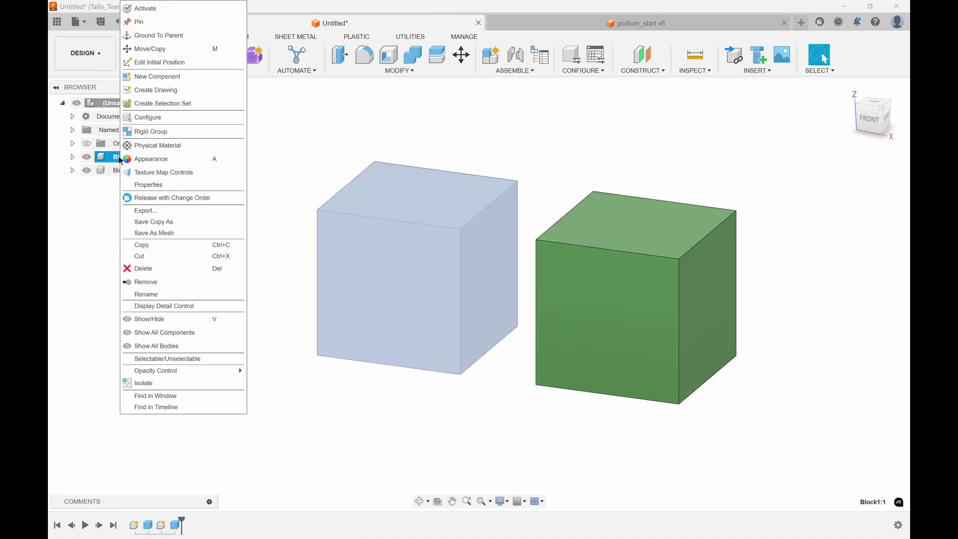
{"action": "left_click", "coordinate": [145, 187]}
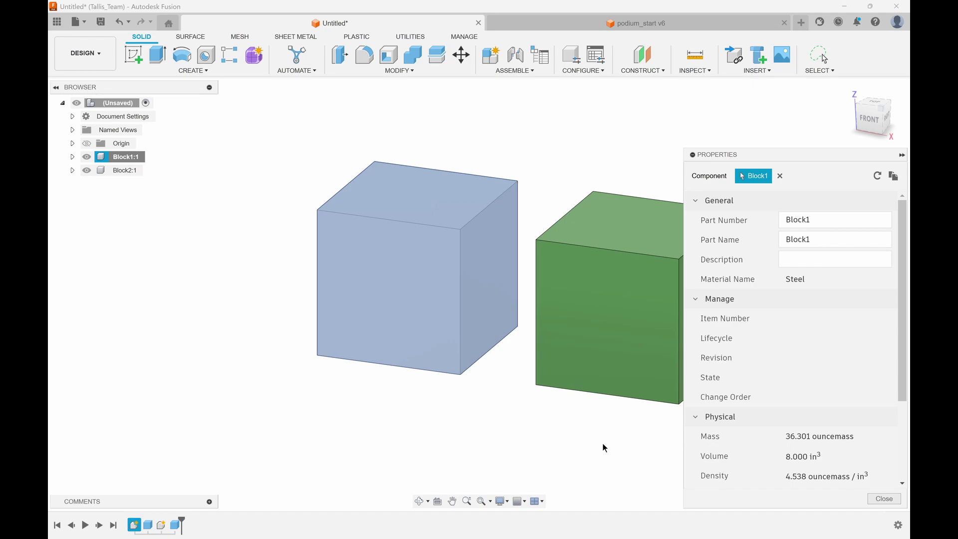
{"action": "left_click", "coordinate": [557, 437]}
{"action": "right_click", "coordinate": [119, 170]}
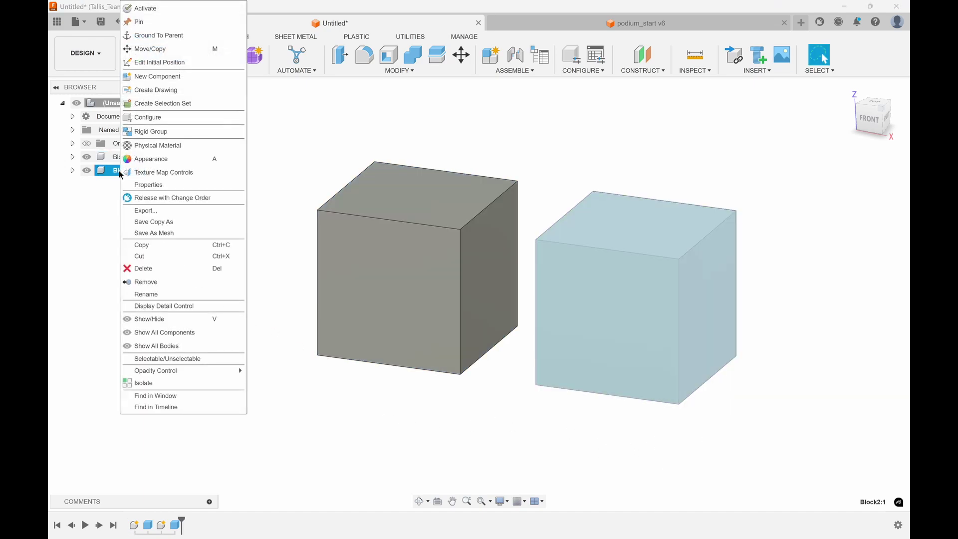
{"action": "left_click", "coordinate": [138, 186]}
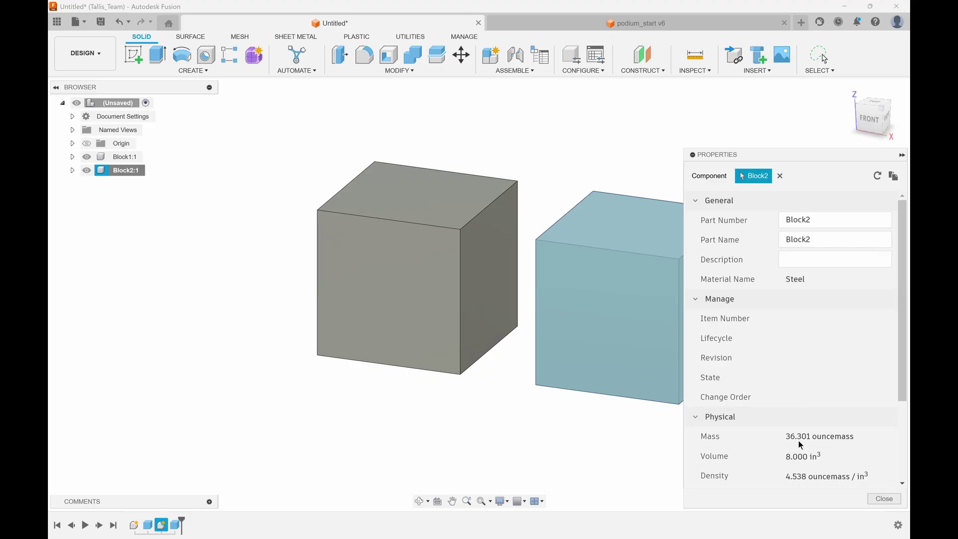
{"action": "left_click", "coordinate": [573, 433]}
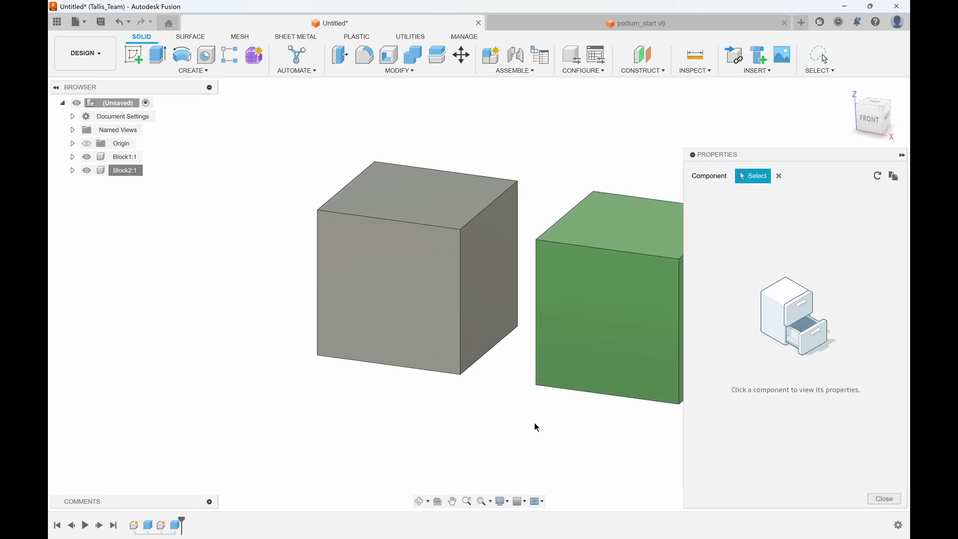
{"action": "left_click", "coordinate": [879, 499]}
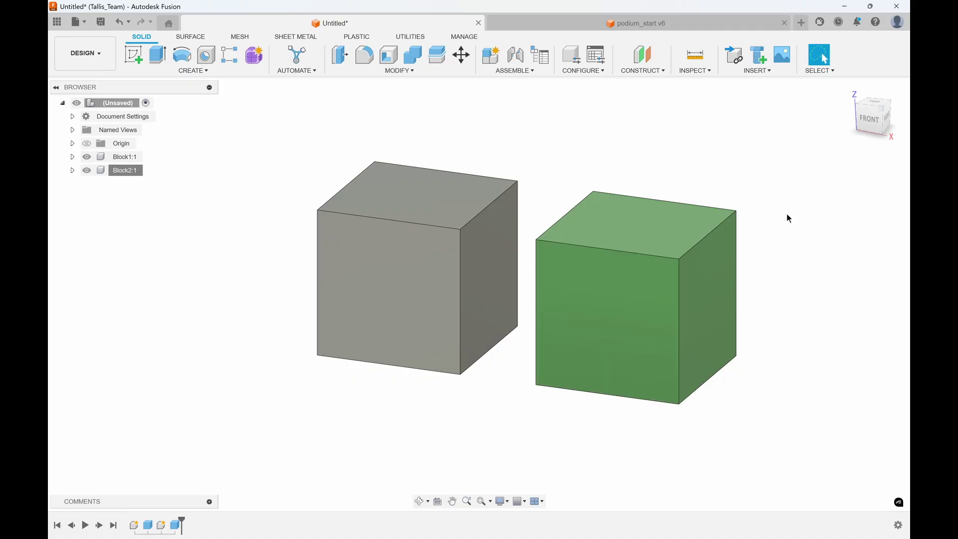
- Chamfer the green block's top front edge by 0.599 in
{"action": "left_click", "coordinate": [597, 250]}
{"action": "right_click", "coordinate": [598, 251]}
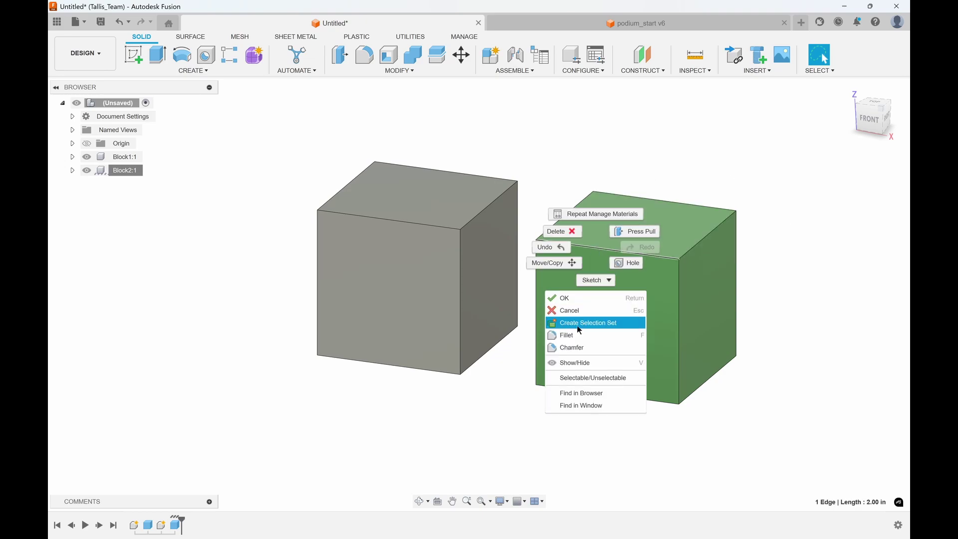
{"action": "left_click", "coordinate": [577, 348]}
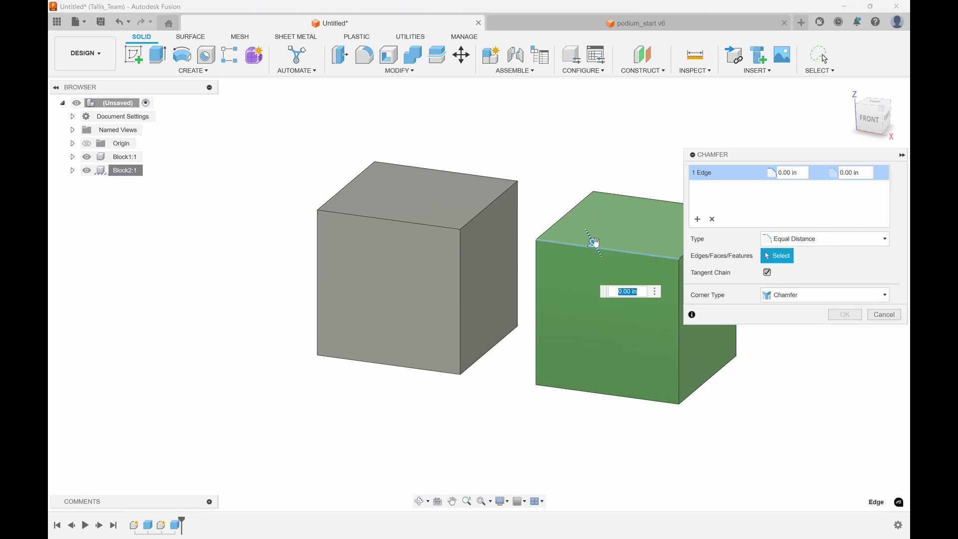
{"action": "left_click_drag", "start_coordinate": [599, 244], "coordinate": [602, 258]}
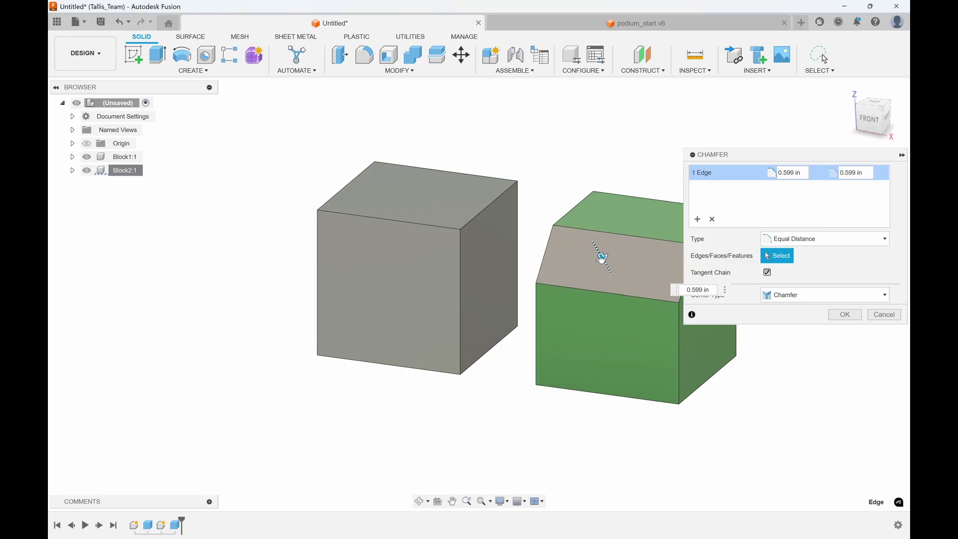
{"action": "left_click", "coordinate": [854, 316]}
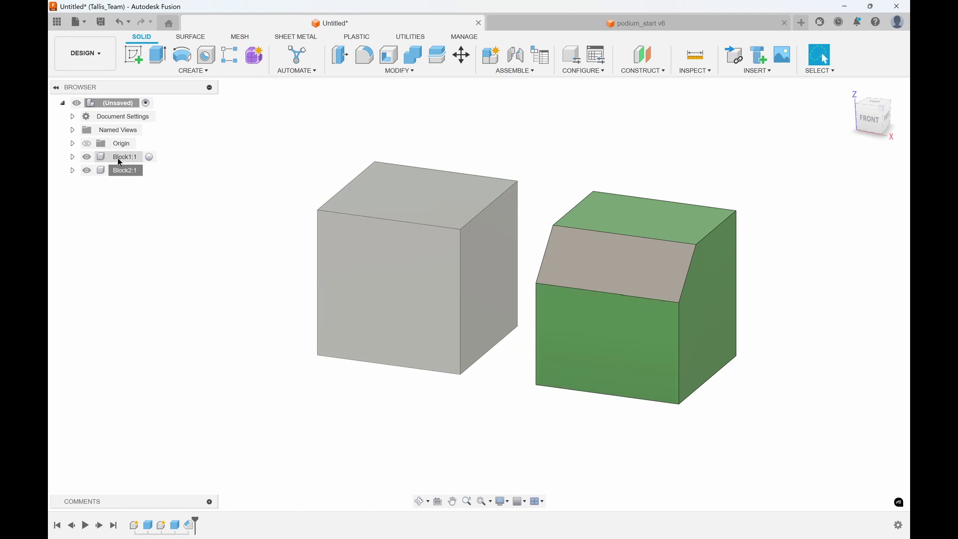
- Check Block2's properties after the chamfer, then switch to the podium_start v6 design
{"action": "right_click", "coordinate": [118, 172]}
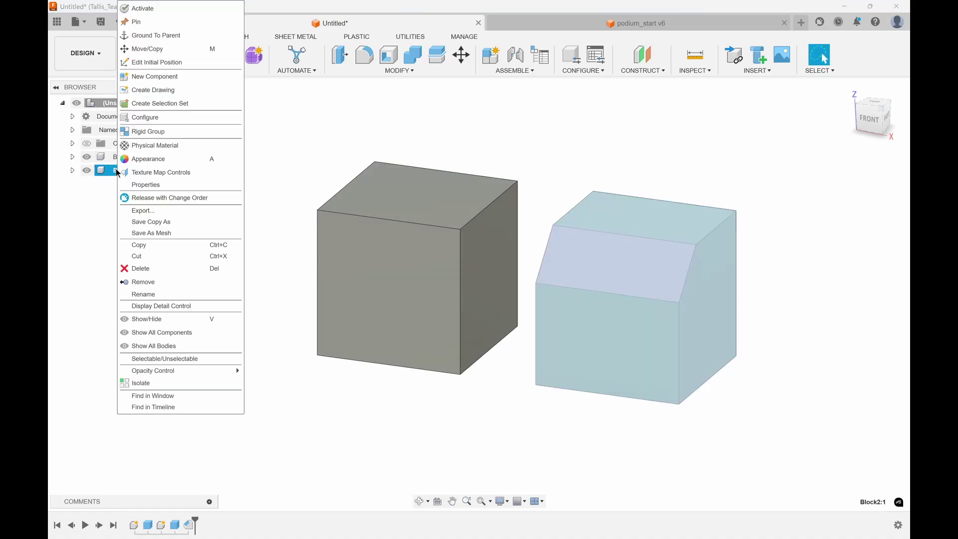
{"action": "left_click", "coordinate": [142, 186]}
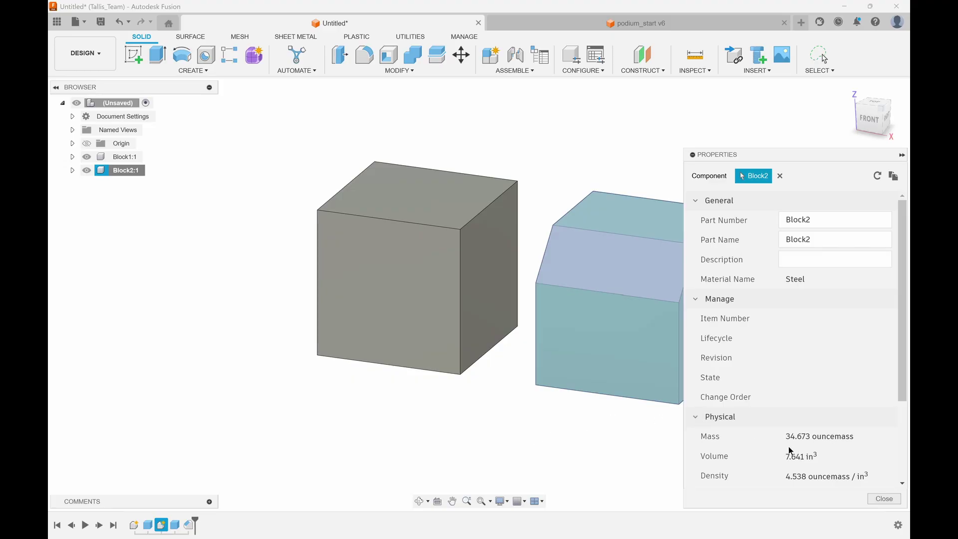
{"action": "left_click", "coordinate": [883, 498]}
{"action": "left_click", "coordinate": [593, 25]}
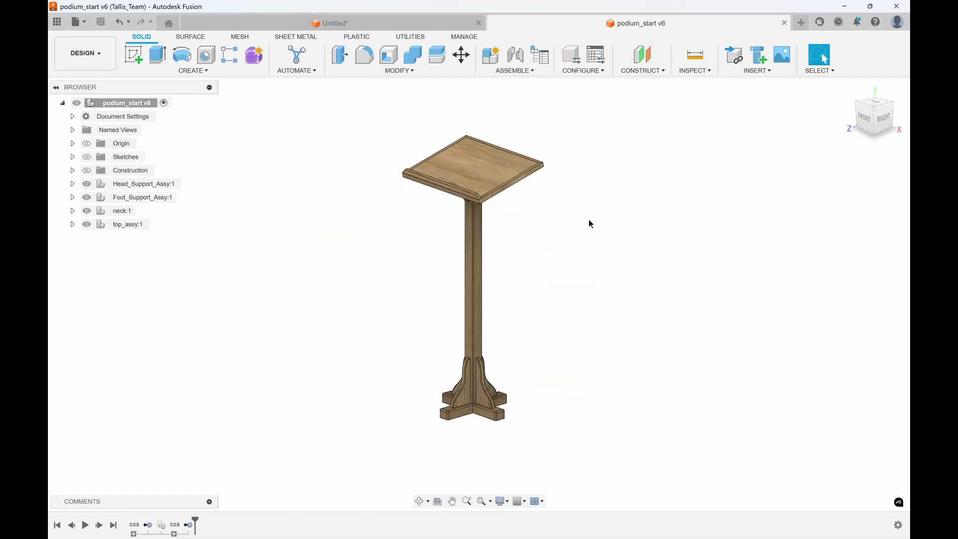
- Review the podium_start v6 root properties, including its Oak, White material and mass
{"action": "scroll", "coordinate": [585, 226], "scroll_direction": "up", "scroll_amount": 2}
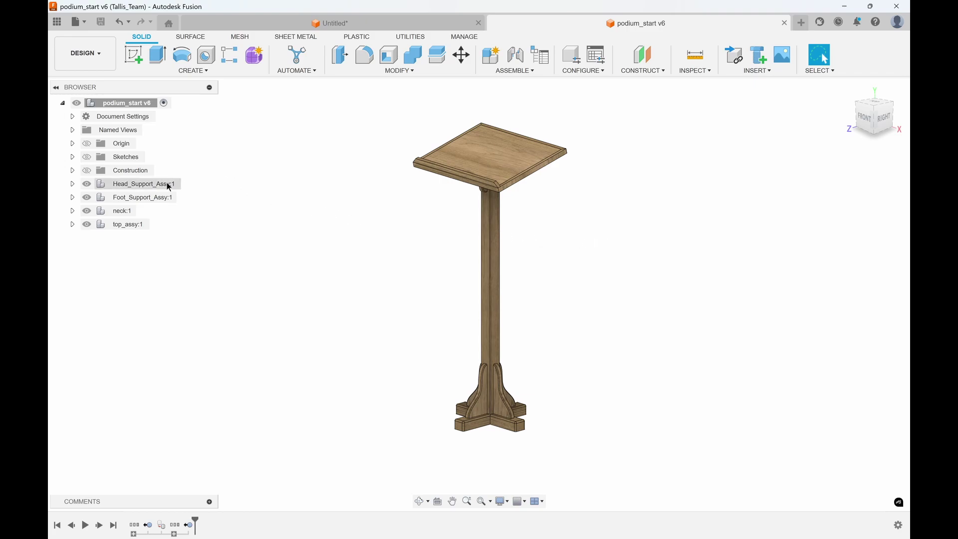
{"action": "right_click", "coordinate": [131, 103]}
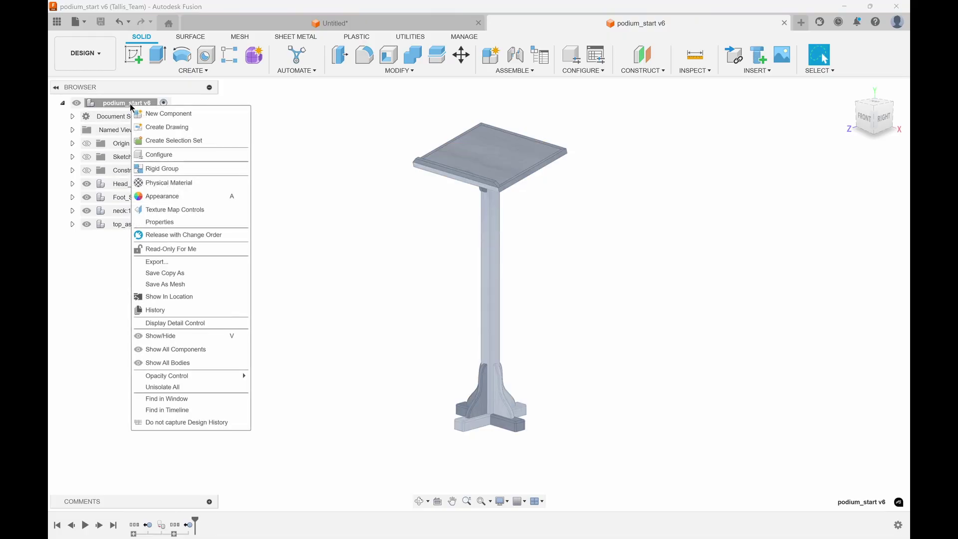
{"action": "left_click", "coordinate": [164, 222]}
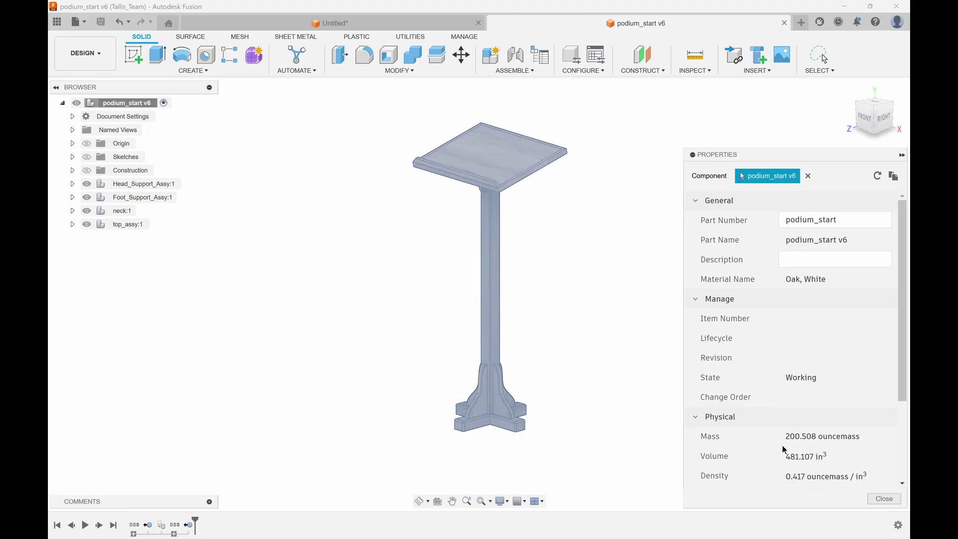
{"action": "left_click", "coordinate": [882, 498]}
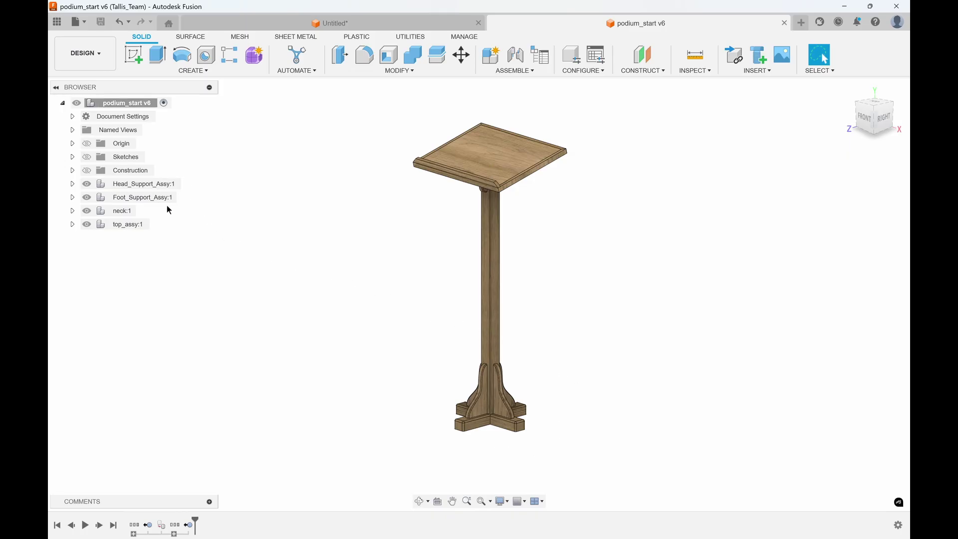
- Return to the Untitled design with the two blocks
{"action": "right_click", "coordinate": [125, 102]}
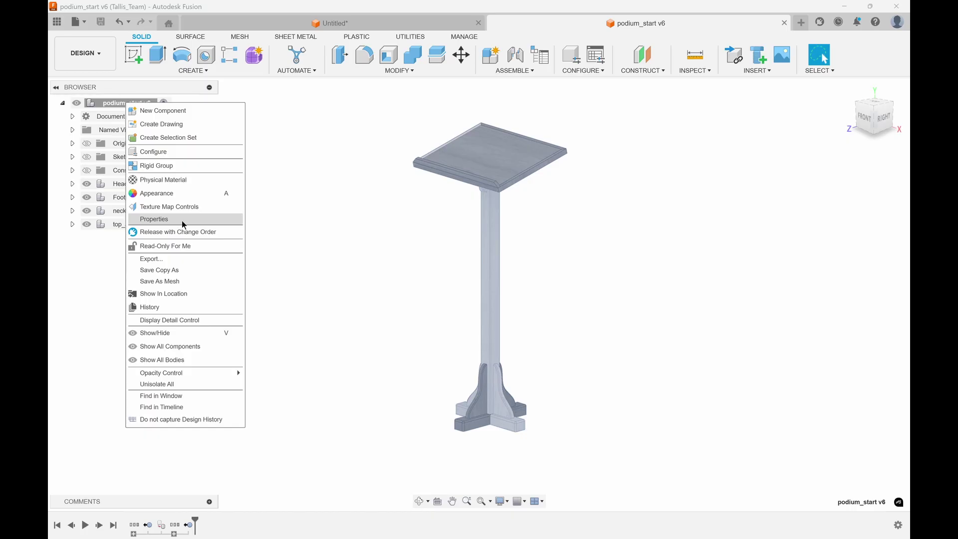
{"action": "left_click", "coordinate": [369, 207]}
{"action": "left_click", "coordinate": [325, 28]}
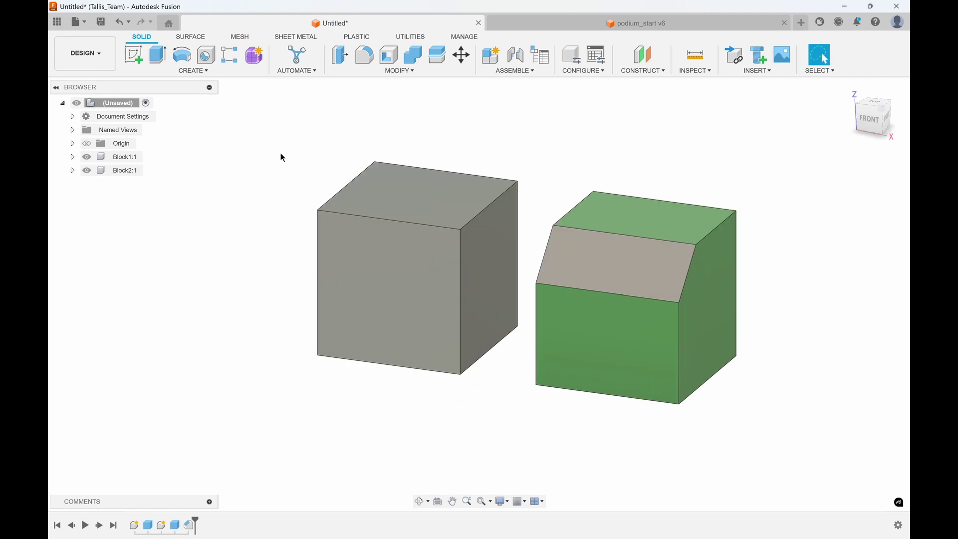
- Open the Physical Material library and expand its Wood category
{"action": "left_click", "coordinate": [380, 72]}
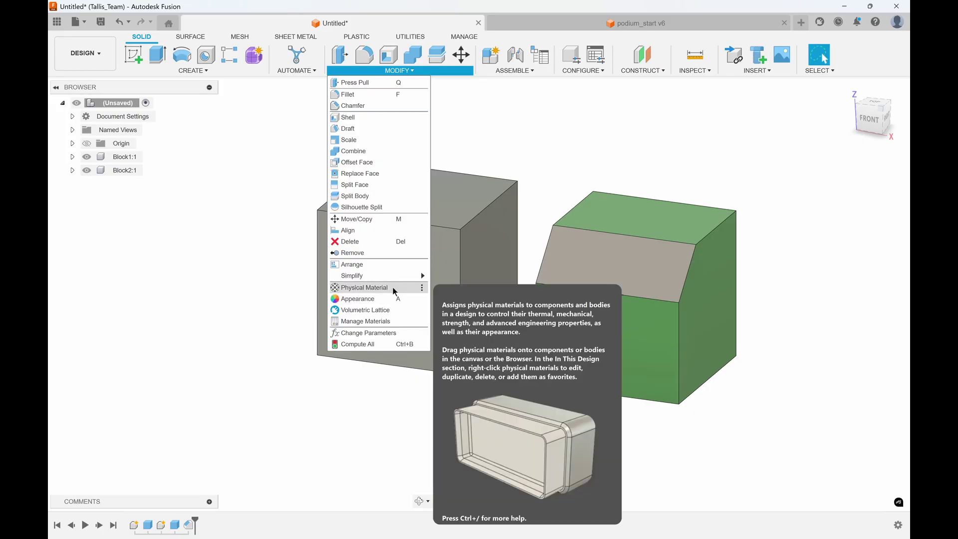
{"action": "left_click", "coordinate": [394, 288]}
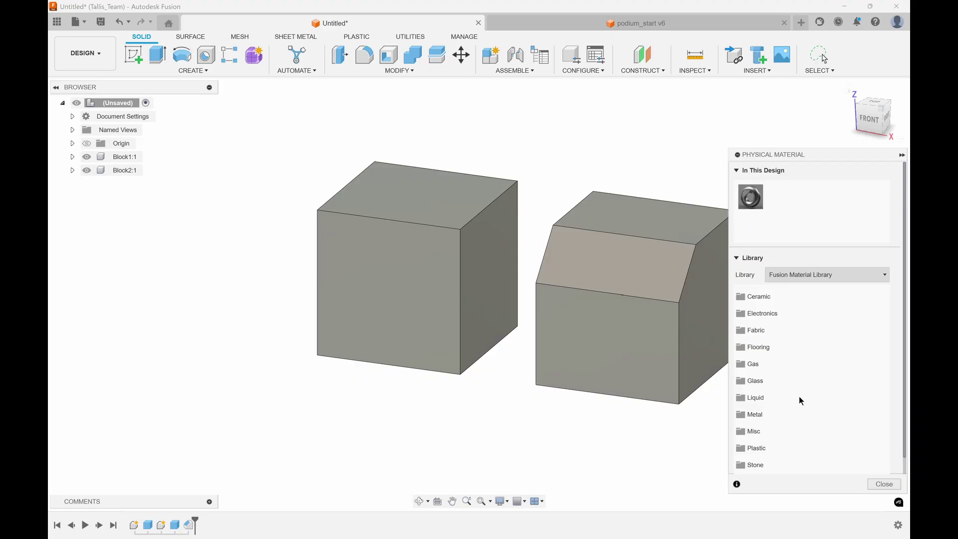
{"action": "scroll", "coordinate": [799, 393], "scroll_direction": "down", "scroll_amount": 1}
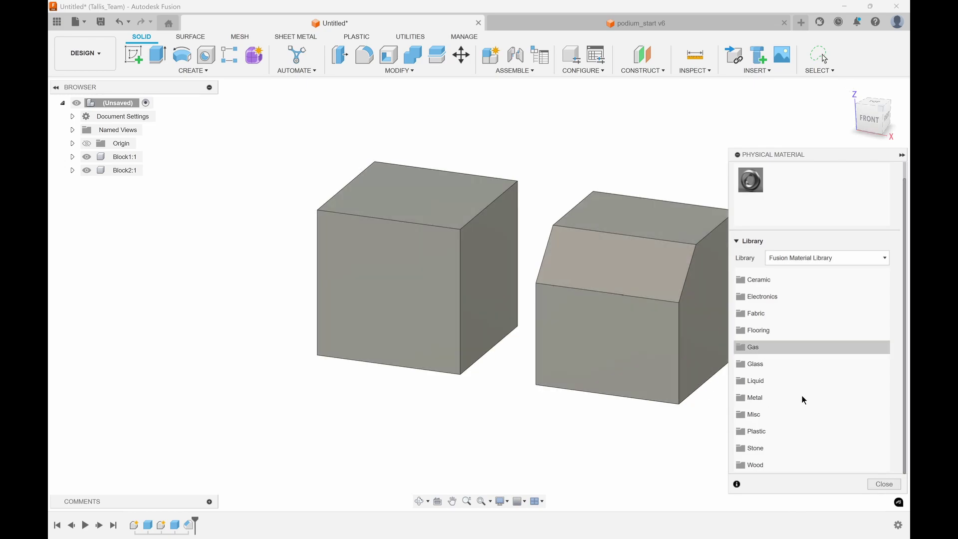
{"action": "left_click", "coordinate": [761, 465]}
{"action": "scroll", "coordinate": [814, 360], "scroll_direction": "down", "scroll_amount": 4}
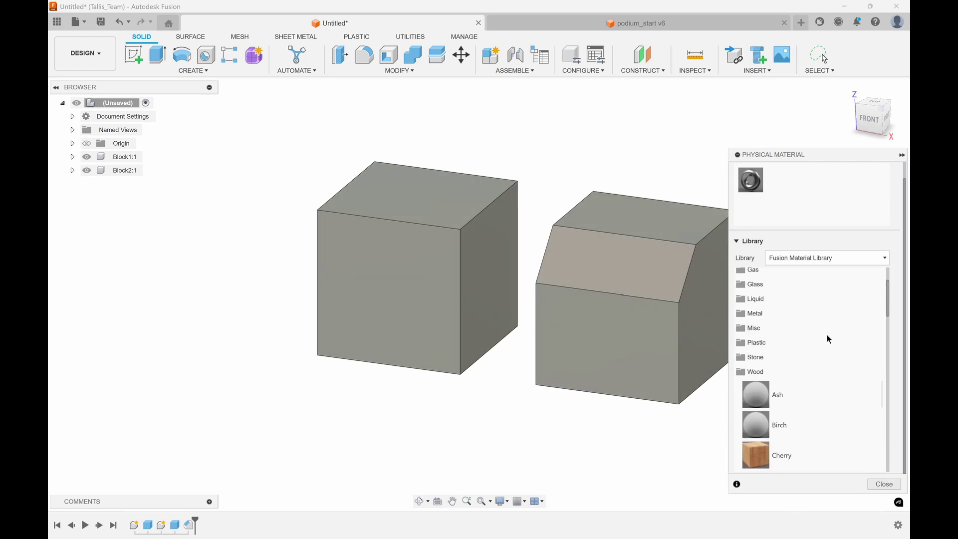
{"action": "scroll", "coordinate": [828, 340], "scroll_direction": "down", "scroll_amount": 5}
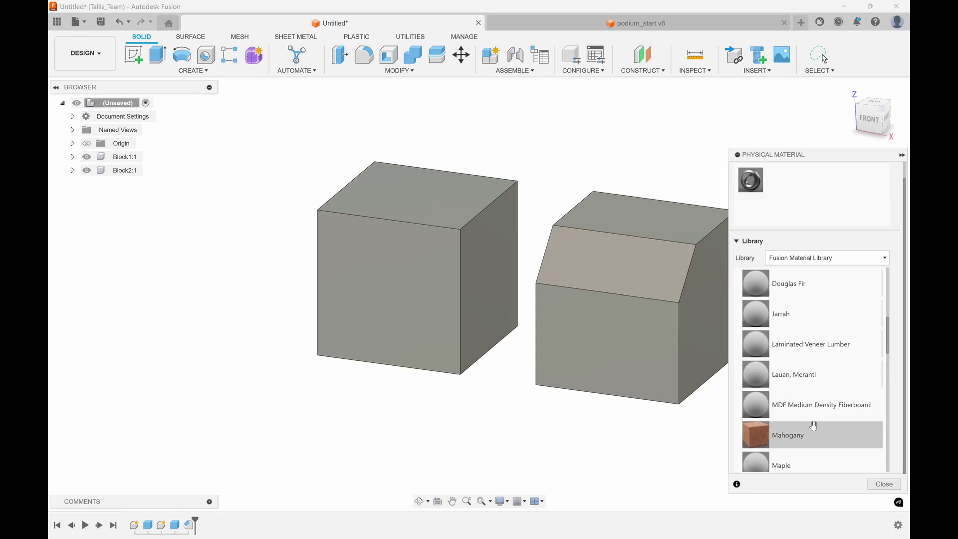
- Apply Maple to both the left and right blocks, then close the library
{"action": "left_click_drag", "start_coordinate": [811, 372], "coordinate": [422, 229]}
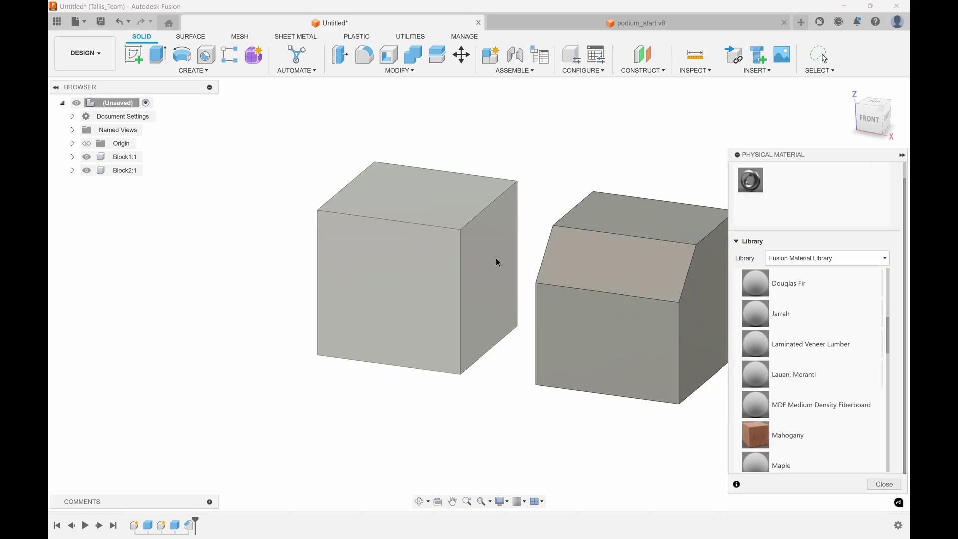
{"action": "left_click_drag", "start_coordinate": [503, 260], "coordinate": [798, 342]}
{"action": "scroll", "coordinate": [803, 339], "scroll_direction": "down", "scroll_amount": 2}
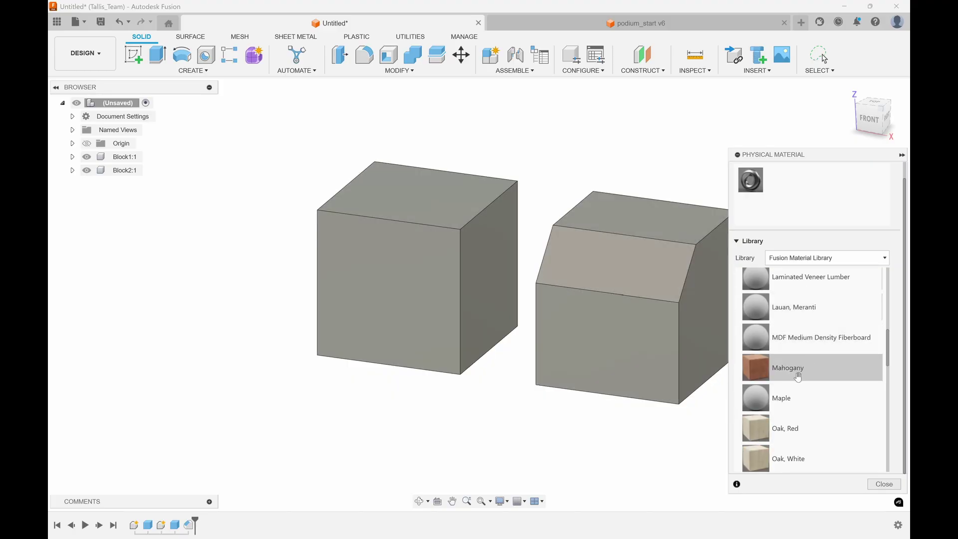
{"action": "left_click_drag", "start_coordinate": [793, 397], "coordinate": [384, 252]}
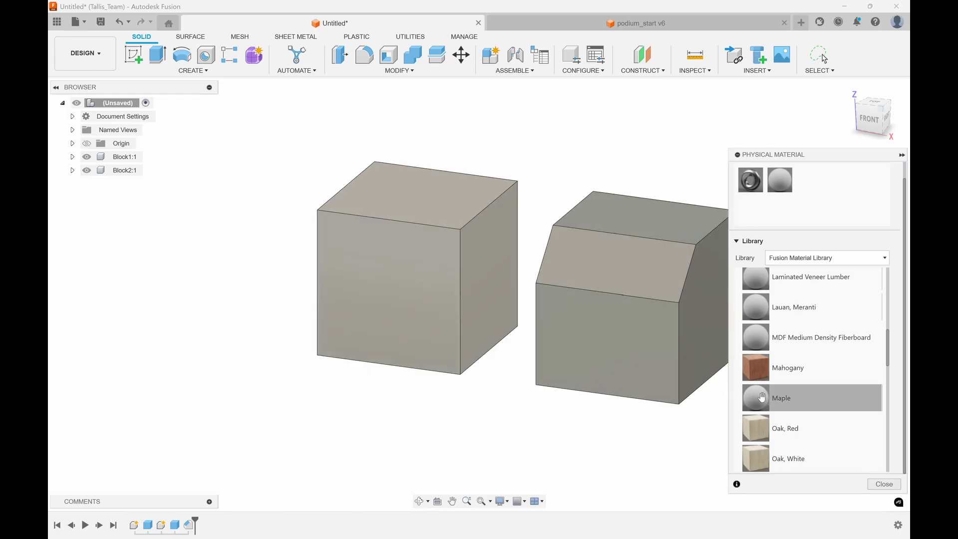
{"action": "left_click_drag", "start_coordinate": [762, 397], "coordinate": [649, 304]}
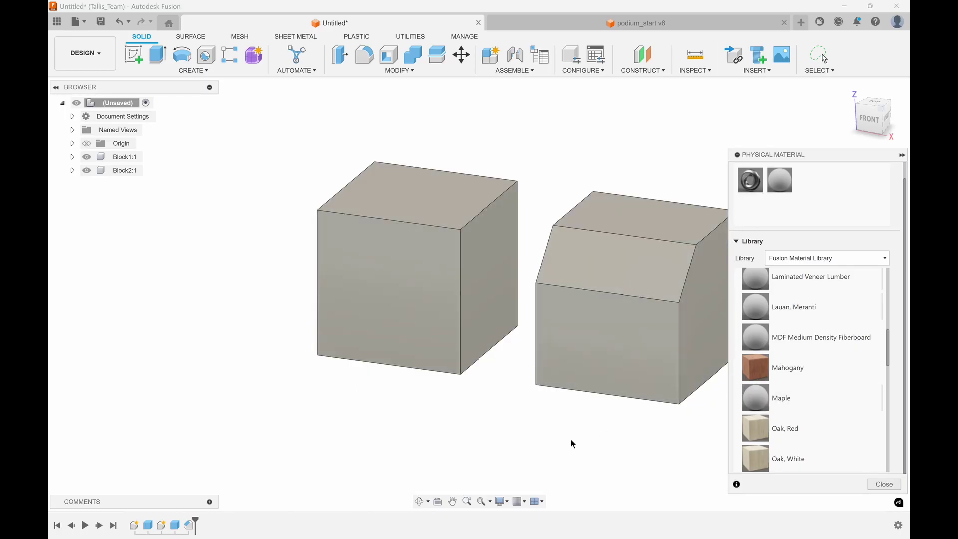
{"action": "left_click", "coordinate": [882, 484]}
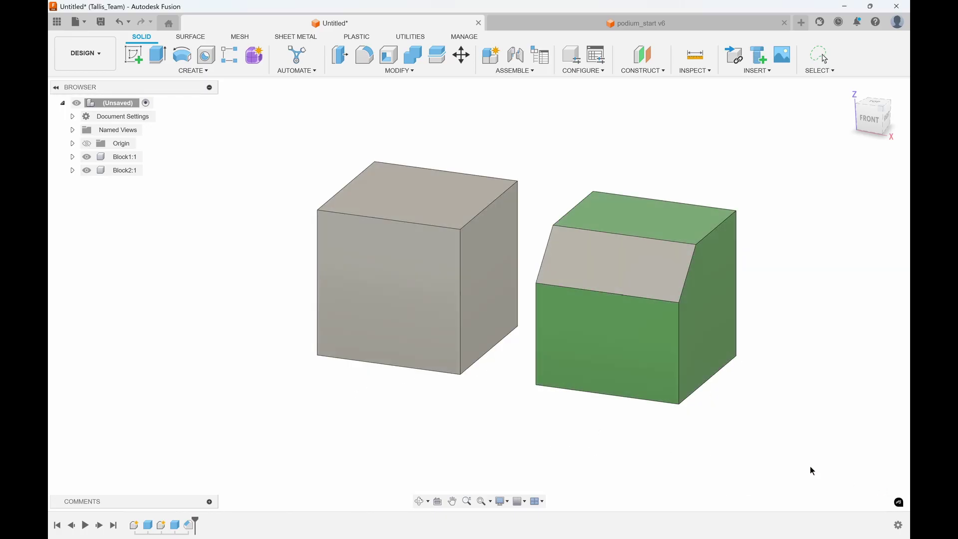
- Check Block1's properties, then close them and clear the selection
{"action": "left_click", "coordinate": [124, 157]}
{"action": "right_click", "coordinate": [128, 159]}
{"action": "key", "text": "Escape"}
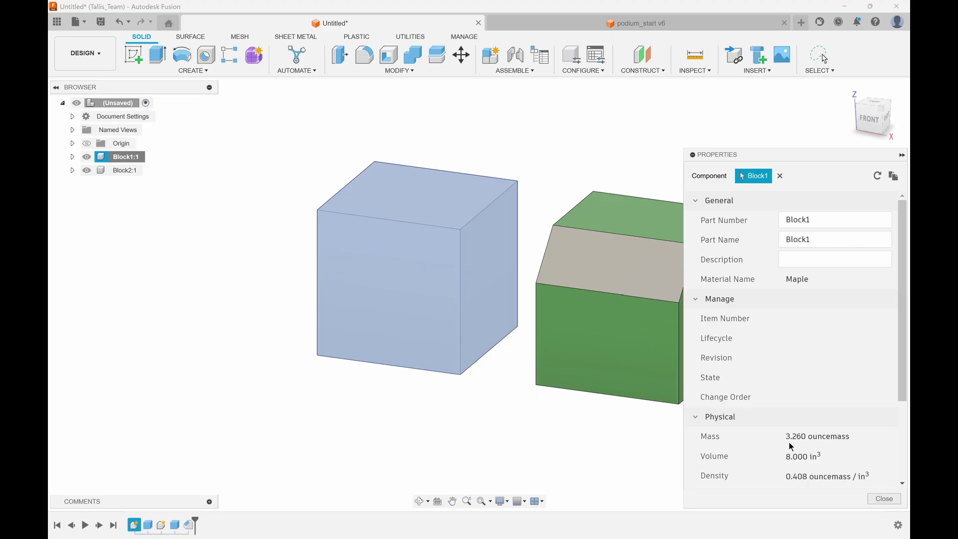
{"action": "left_click", "coordinate": [884, 498]}
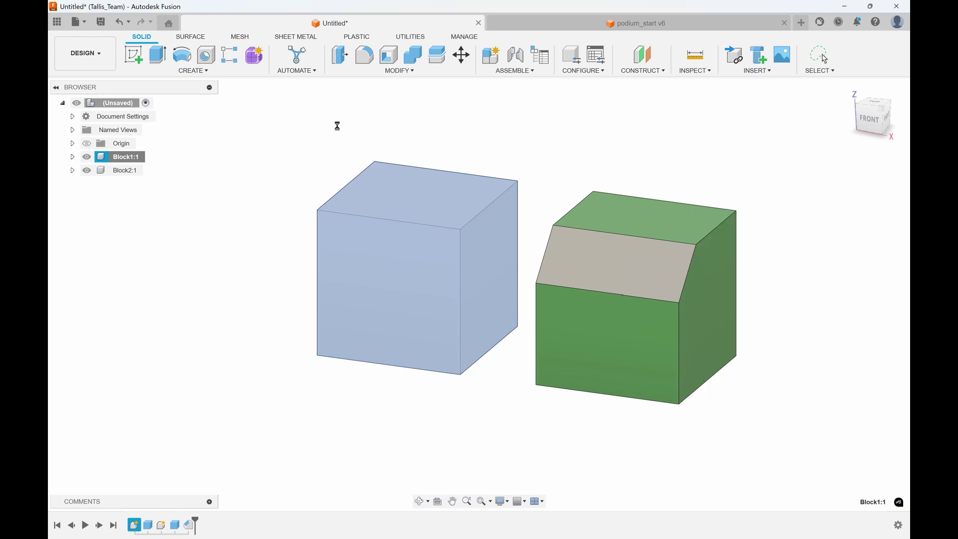
{"action": "left_click", "coordinate": [376, 123]}
- Open the Appearance library and expand Wood (Solid) > Painted
{"action": "left_click", "coordinate": [383, 71]}
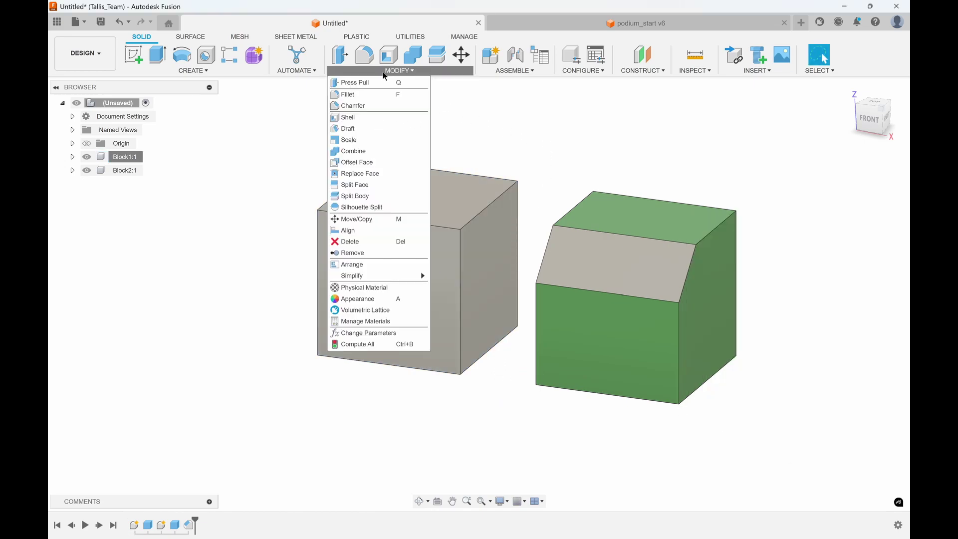
{"action": "left_click", "coordinate": [355, 299]}
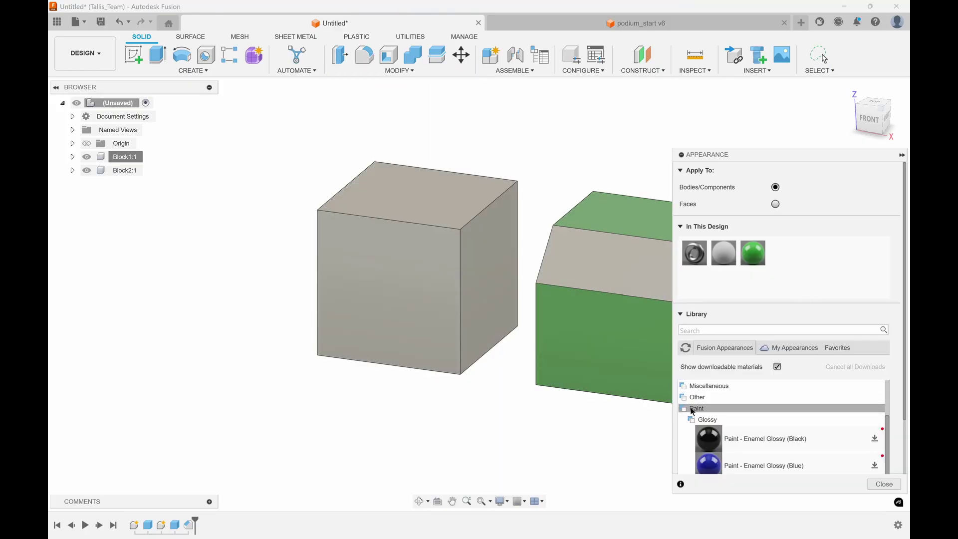
{"action": "left_click", "coordinate": [708, 409]}
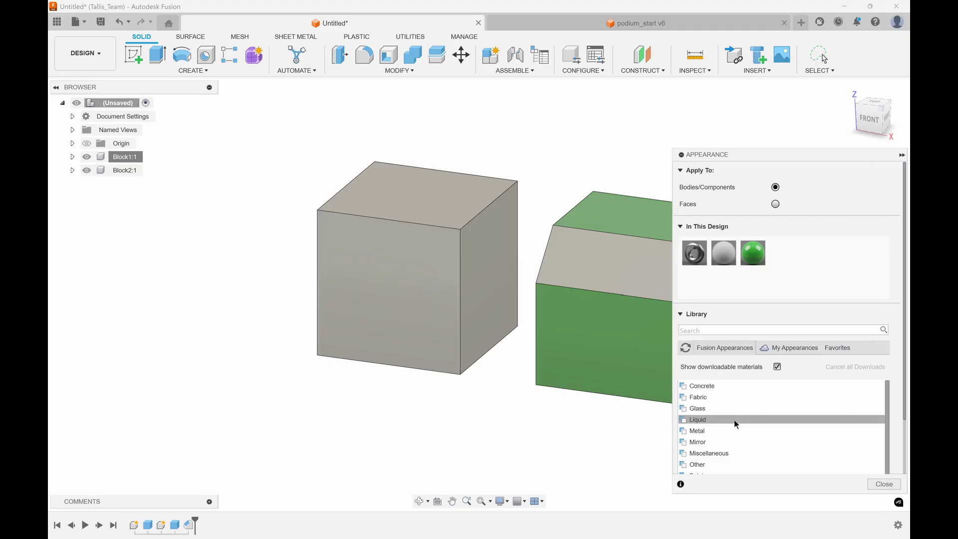
{"action": "scroll", "coordinate": [751, 422], "scroll_direction": "down", "scroll_amount": 1}
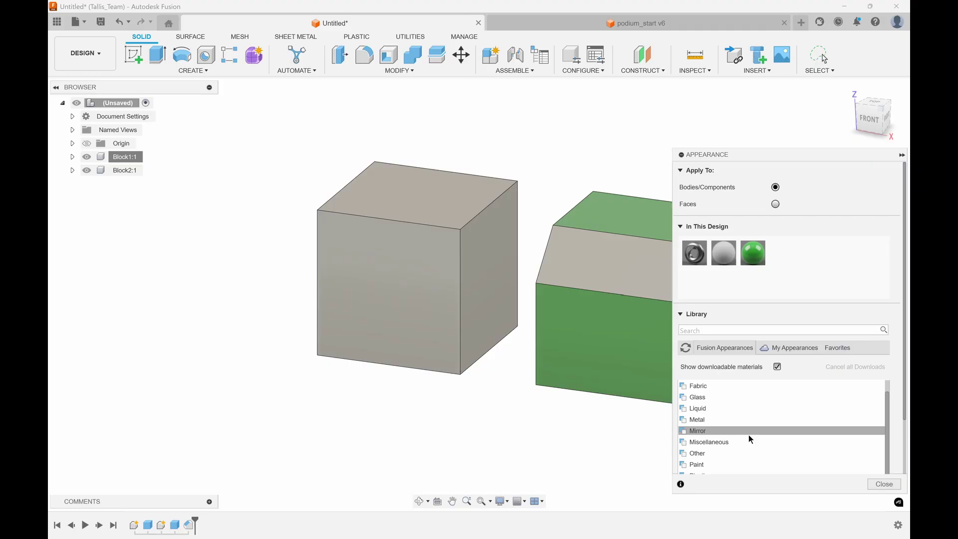
{"action": "scroll", "coordinate": [750, 439], "scroll_direction": "down", "scroll_amount": 2}
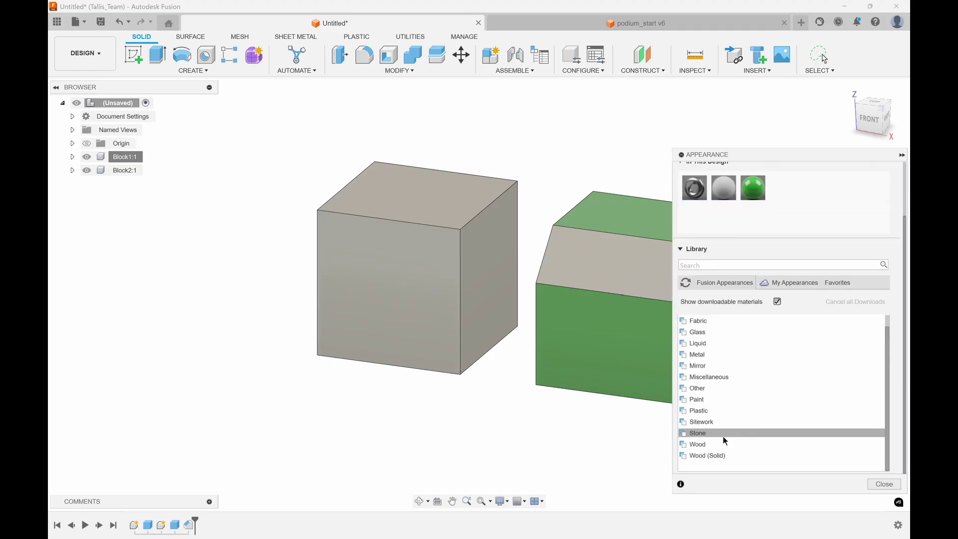
{"action": "left_click", "coordinate": [721, 460]}
{"action": "scroll", "coordinate": [753, 419], "scroll_direction": "down", "scroll_amount": 2}
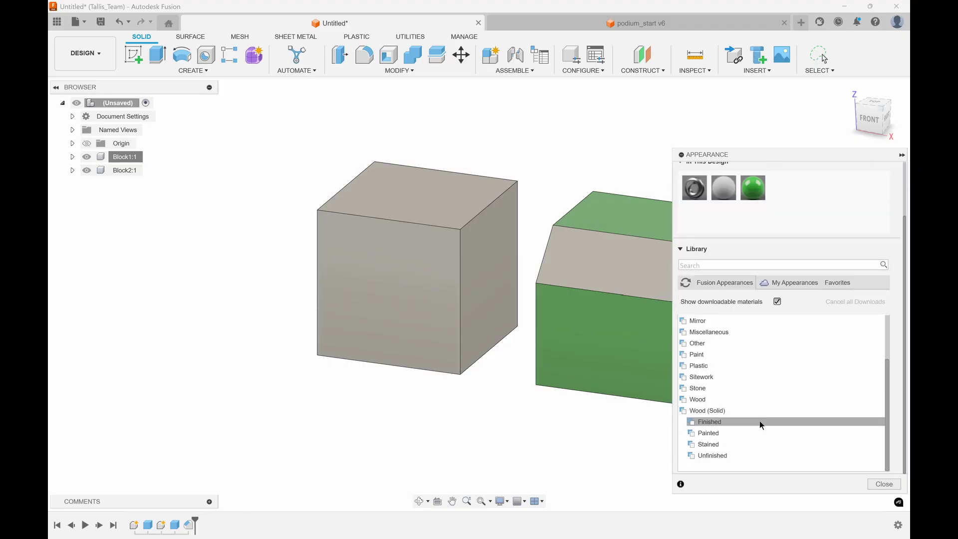
{"action": "left_click", "coordinate": [733, 431]}
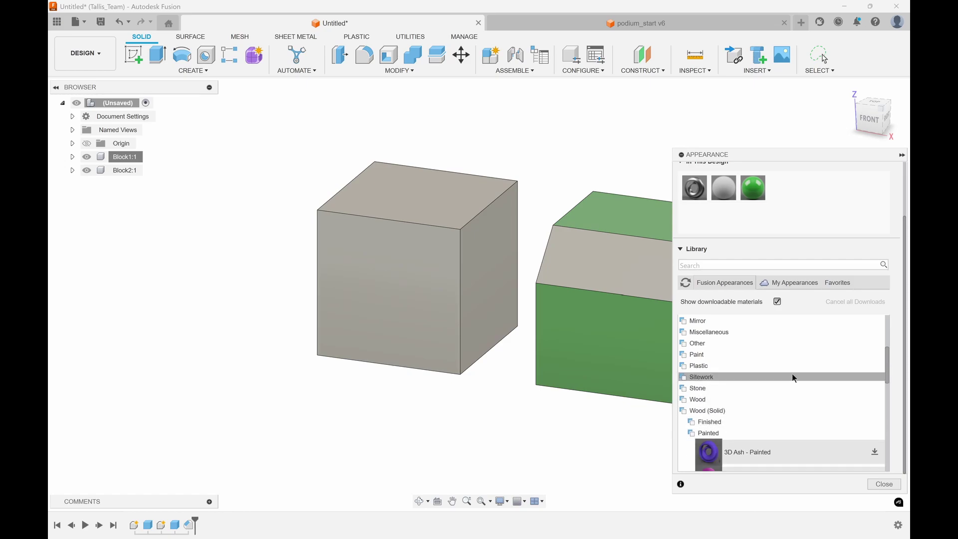
{"action": "scroll", "coordinate": [792, 373], "scroll_direction": "down", "scroll_amount": 2}
{"action": "scroll", "coordinate": [794, 364], "scroll_direction": "down", "scroll_amount": 2}
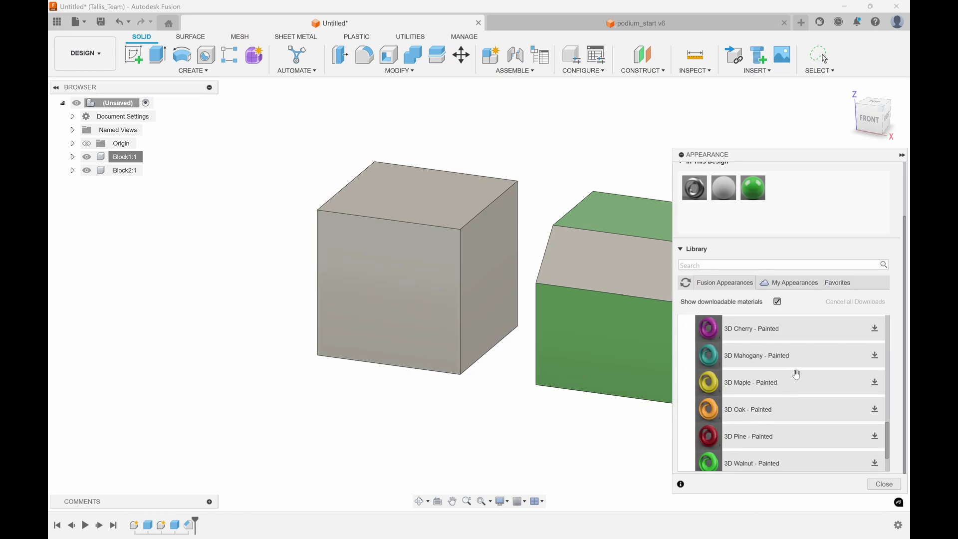
- Apply 3D Maple - Painted to the green block, removing its face colours
{"action": "left_click", "coordinate": [874, 382]}
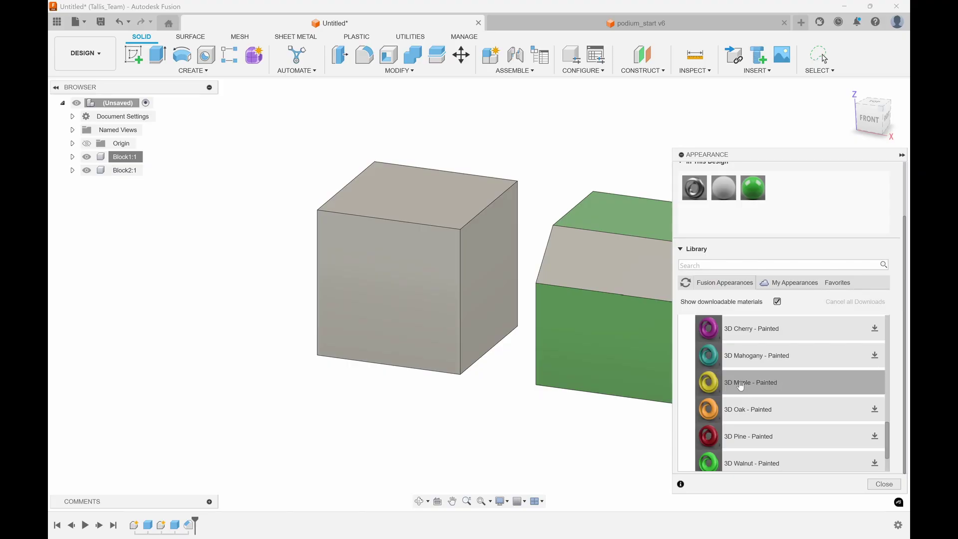
{"action": "left_click_drag", "start_coordinate": [740, 386], "coordinate": [657, 372]}
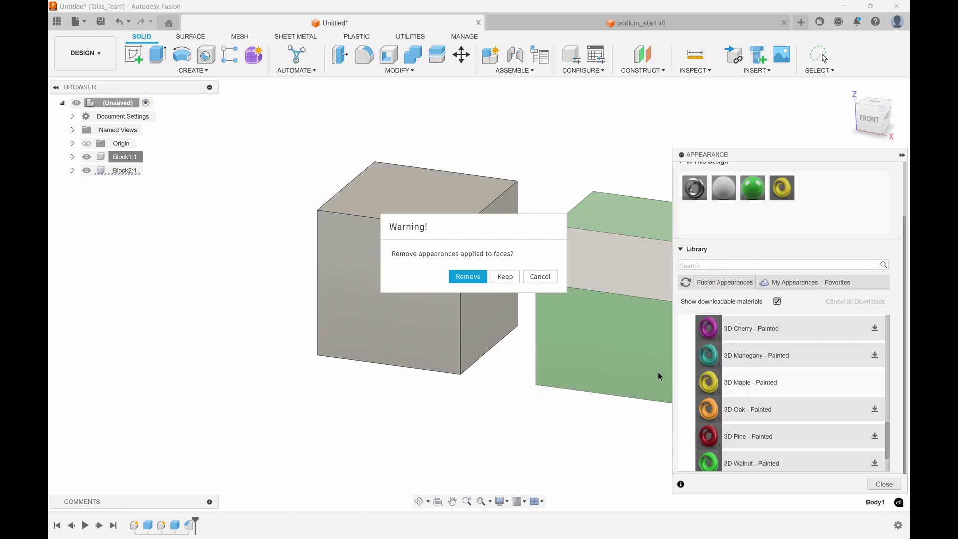
{"action": "left_click", "coordinate": [466, 277]}
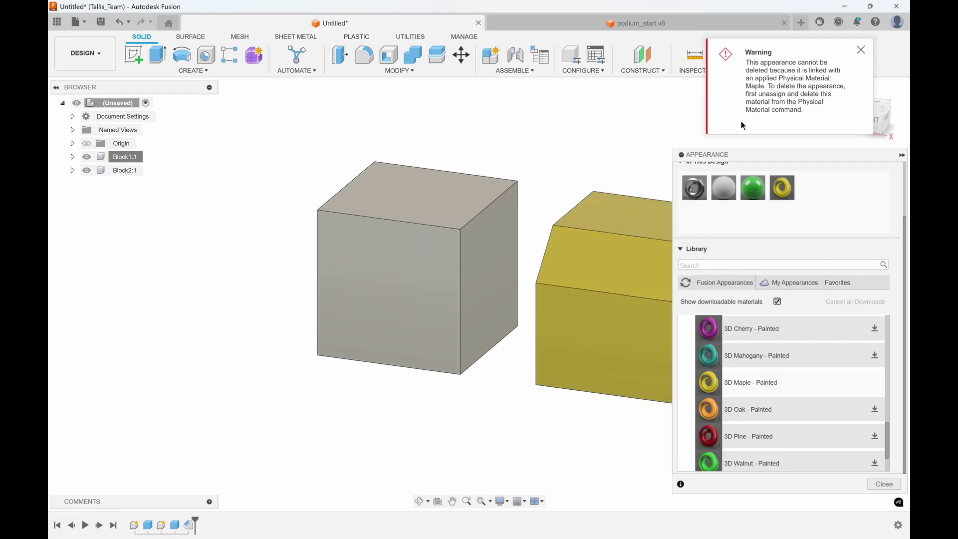
{"action": "left_click", "coordinate": [860, 50]}
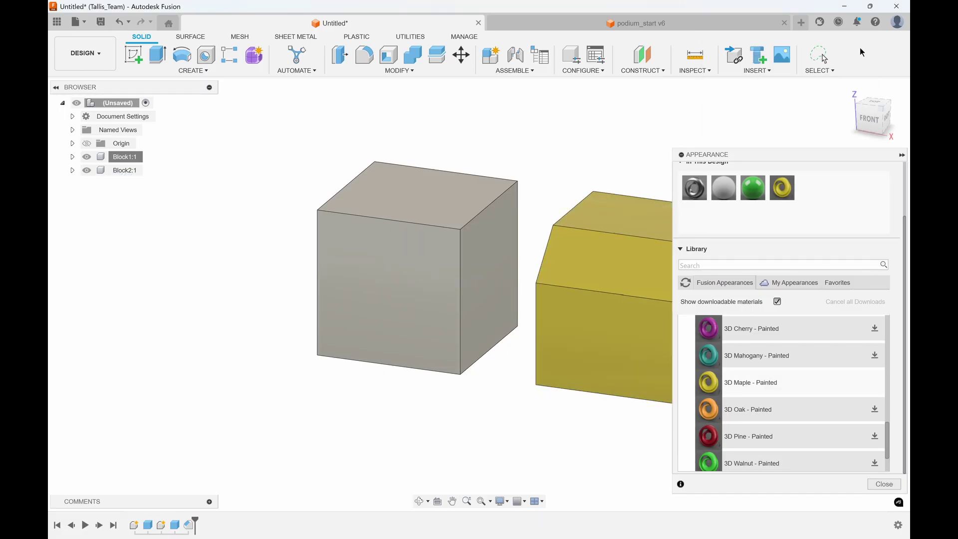
{"action": "left_click", "coordinate": [883, 484]}
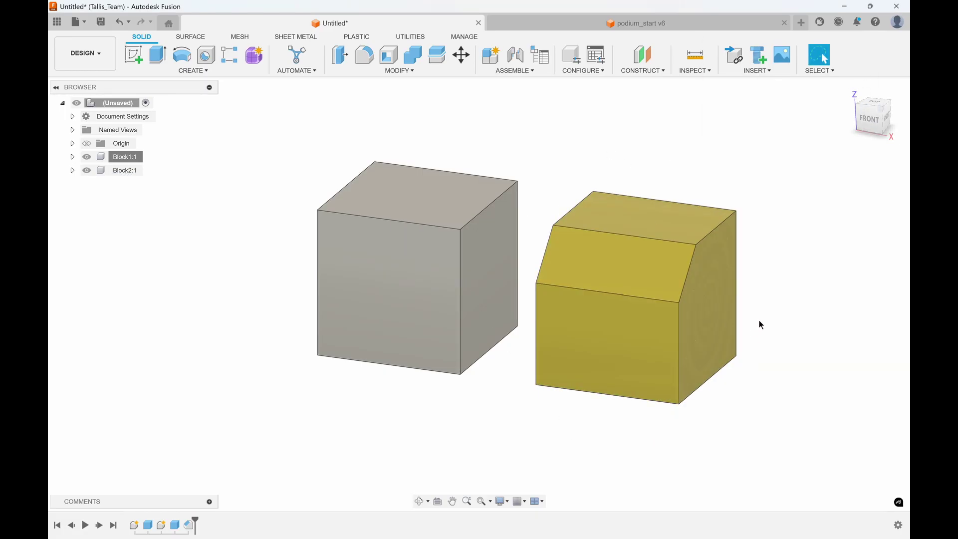
{"action": "middle_click_drag", "start_coordinate": [779, 319], "coordinate": [150, 190], "text": "shift"}
{"action": "left_click", "coordinate": [113, 173]}
{"action": "right_click", "coordinate": [113, 173]}
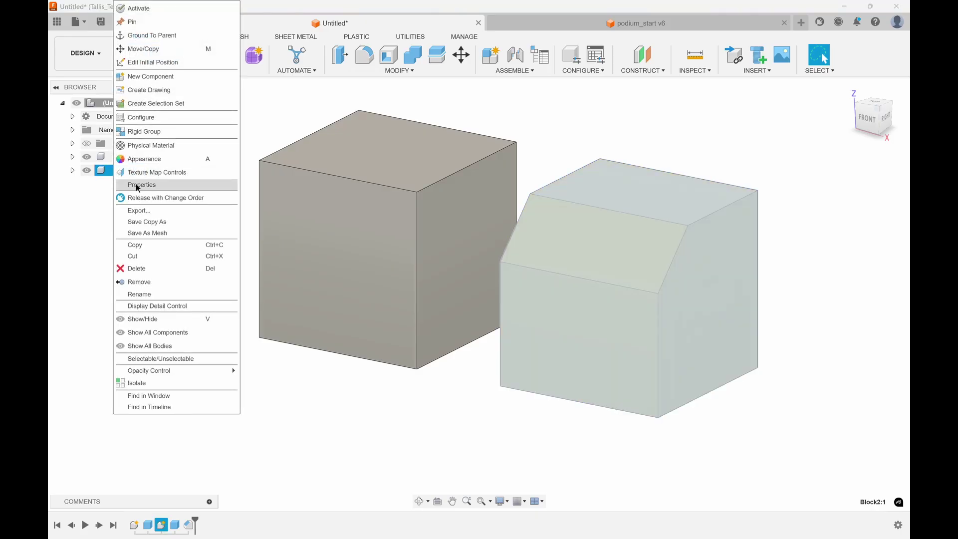
{"action": "left_click", "coordinate": [188, 185]}
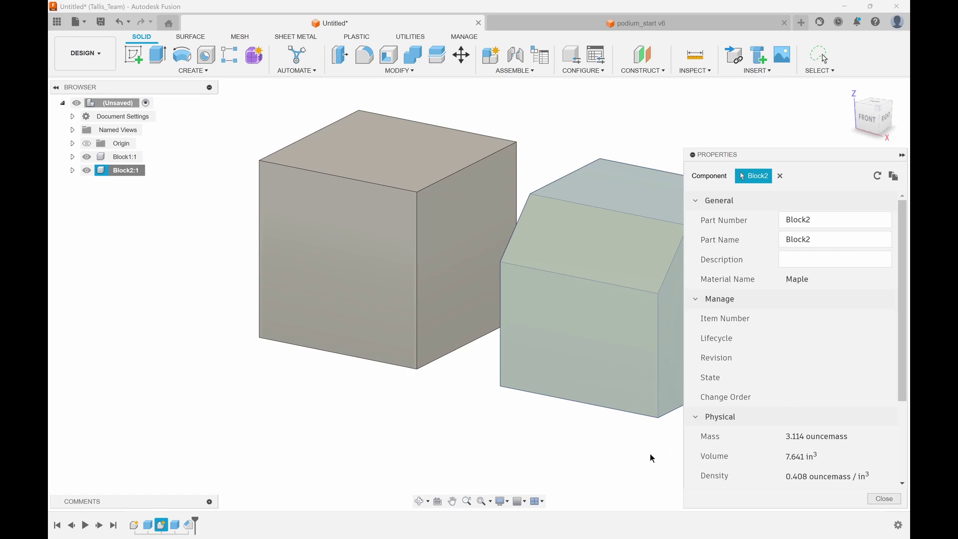
{"action": "left_click", "coordinate": [883, 498]}
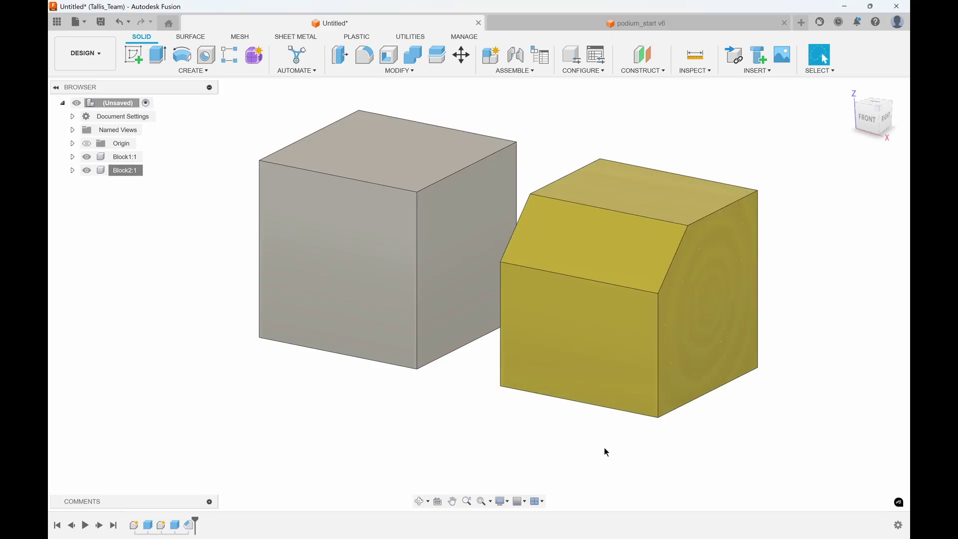
- Download Paint - Enamel Glossy (Blue) from the Paint category and apply it to the yellow block
{"action": "key", "text": "a"}
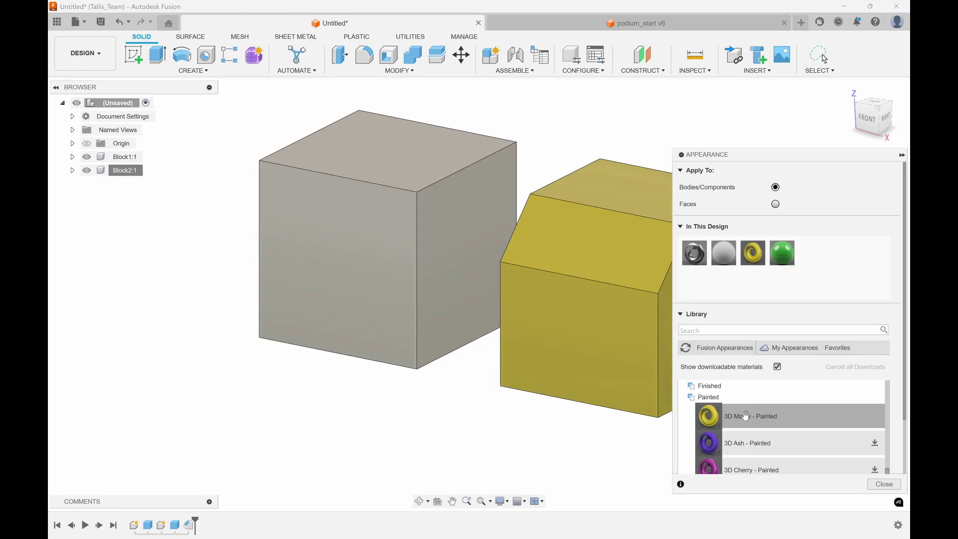
{"action": "left_click", "coordinate": [701, 403]}
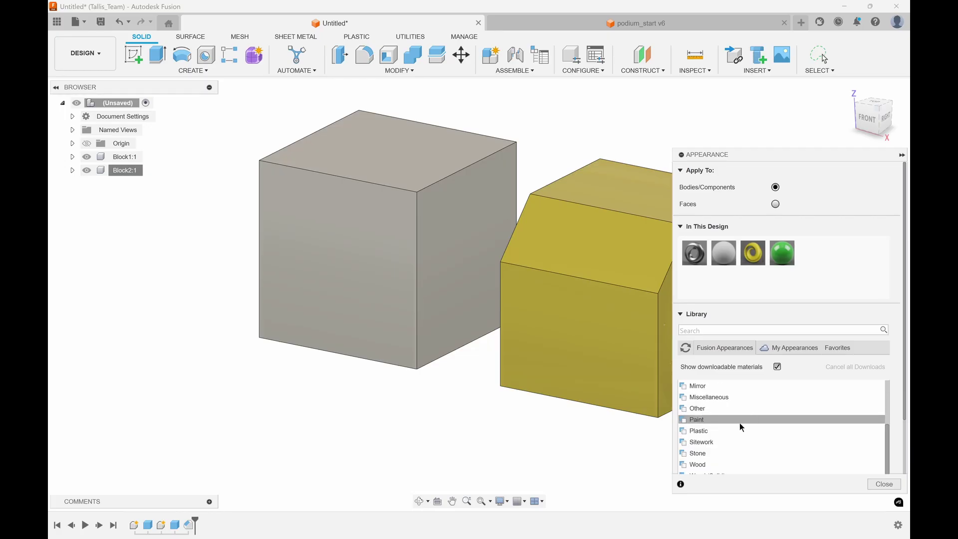
{"action": "left_click", "coordinate": [712, 430]}
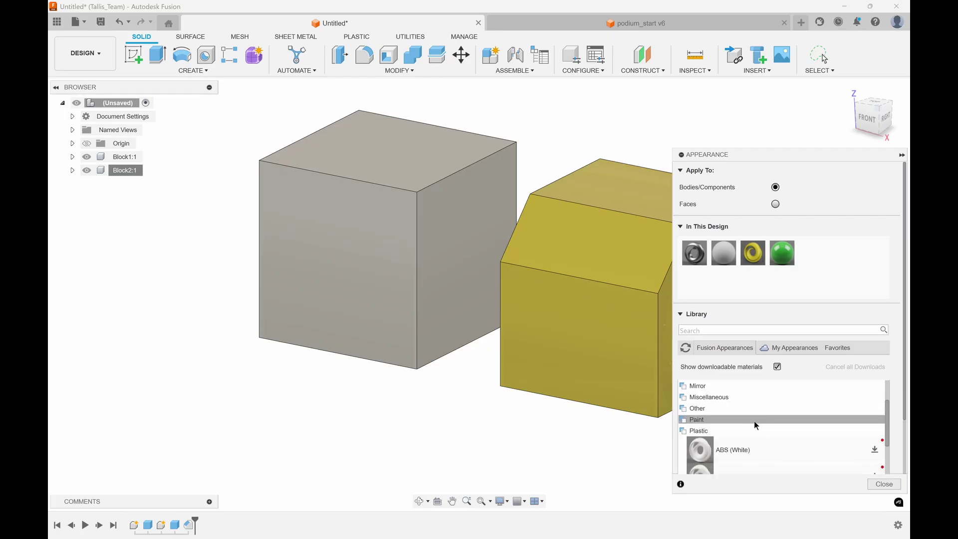
{"action": "left_click", "coordinate": [718, 419]}
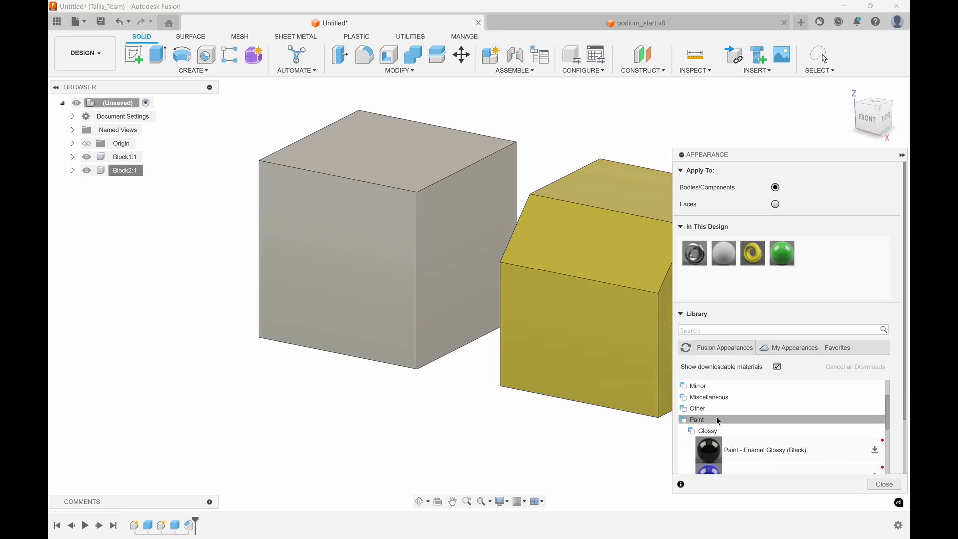
{"action": "scroll", "coordinate": [752, 418], "scroll_direction": "down", "scroll_amount": 1}
{"action": "left_click", "coordinate": [872, 442]}
{"action": "left_click_drag", "start_coordinate": [765, 437], "coordinate": [650, 374]}
{"action": "left_click_drag", "start_coordinate": [606, 280], "coordinate": [607, 281]}
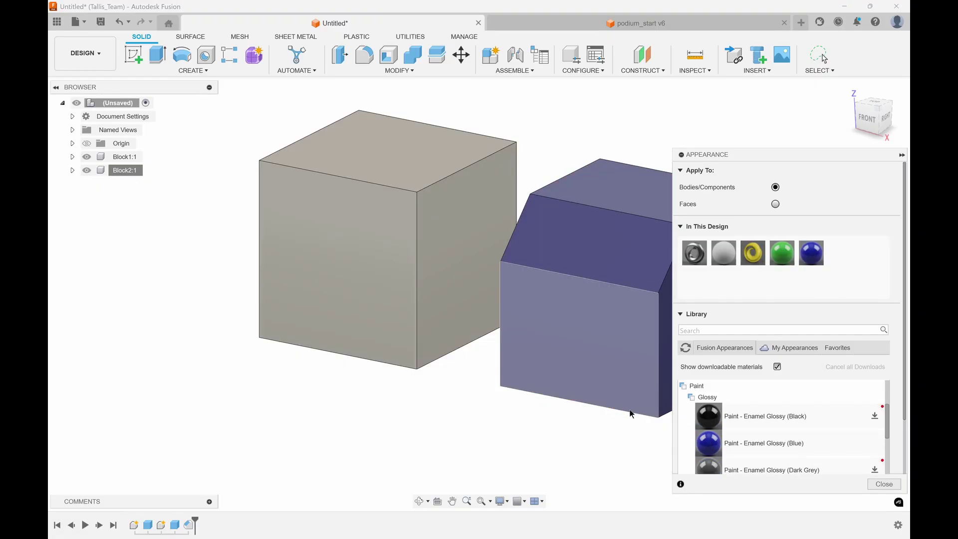
{"action": "left_click", "coordinate": [882, 484]}
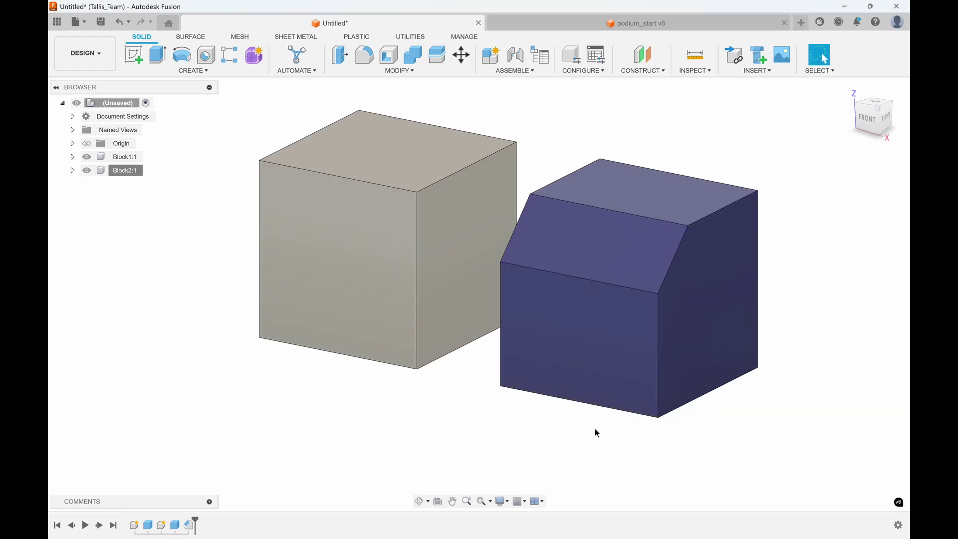
{"action": "scroll", "coordinate": [519, 444], "scroll_direction": "up", "scroll_amount": 3}
{"action": "middle_click_drag", "start_coordinate": [541, 428], "coordinate": [635, 293], "text": "shift"}
{"action": "left_click", "coordinate": [116, 171]}
{"action": "right_click", "coordinate": [117, 171]}
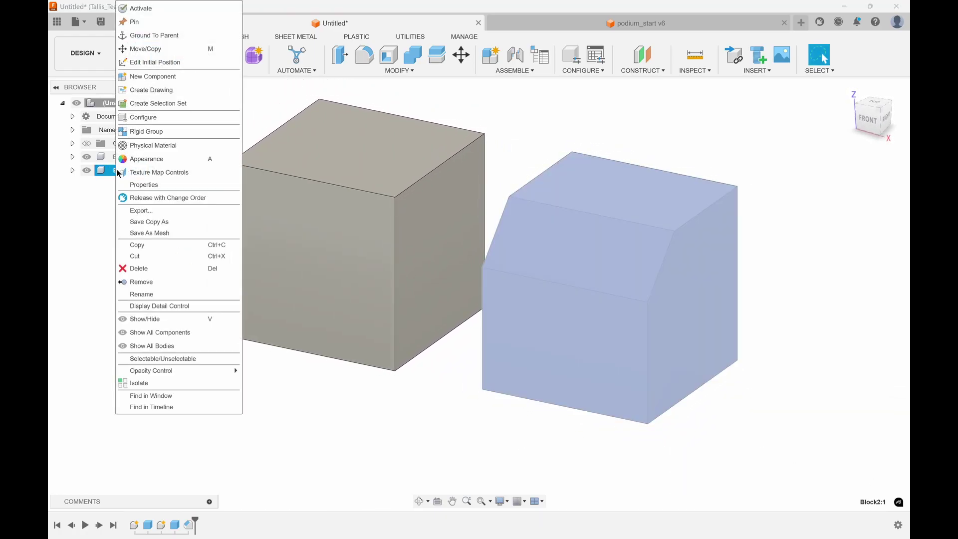
{"action": "left_click", "coordinate": [145, 185]}
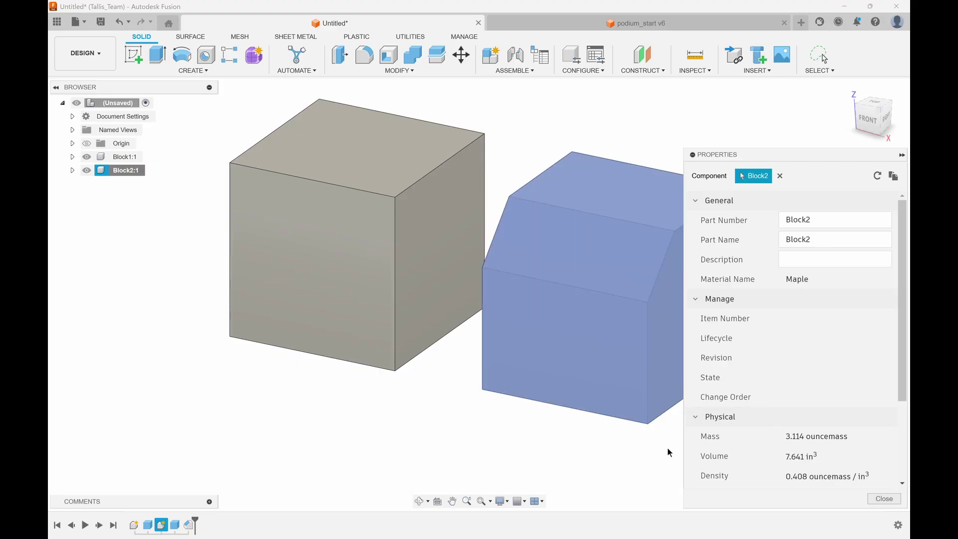
{"action": "left_click", "coordinate": [883, 498]}
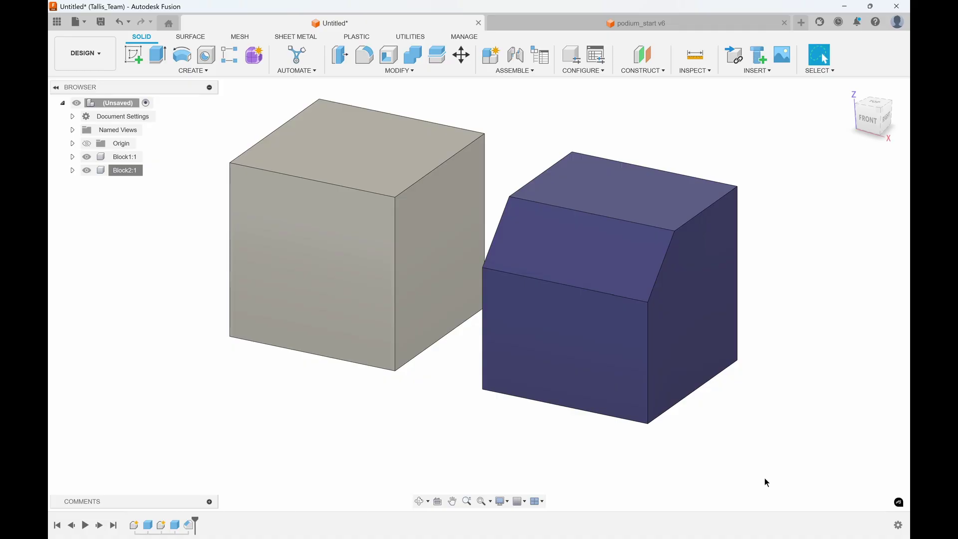
- Open Preferences from the profile avatar menu at the top right
{"action": "left_click", "coordinate": [399, 70]}
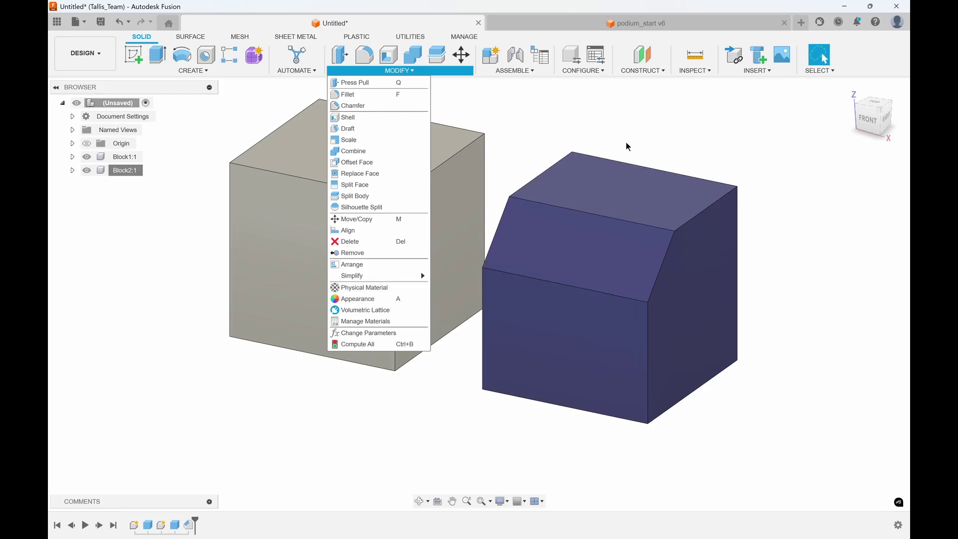
{"action": "left_click", "coordinate": [896, 24]}
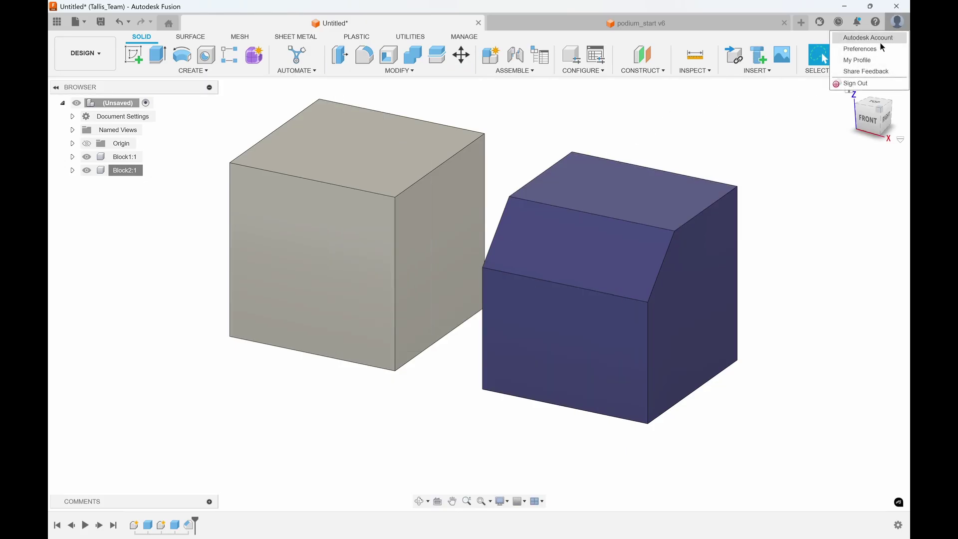
{"action": "left_click", "coordinate": [868, 49]}
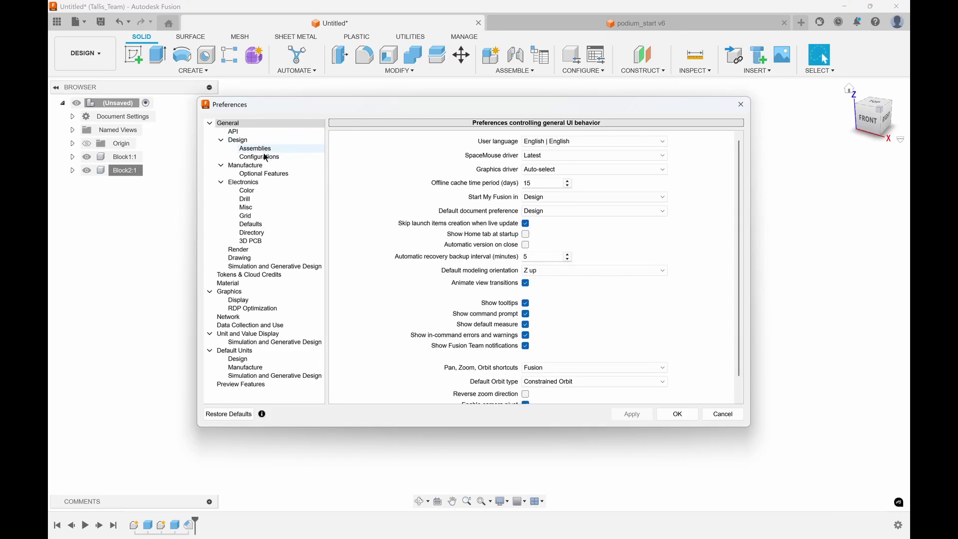
- In Material preferences, set the default physical material to Metal > Aluminum
{"action": "left_click", "coordinate": [245, 286]}
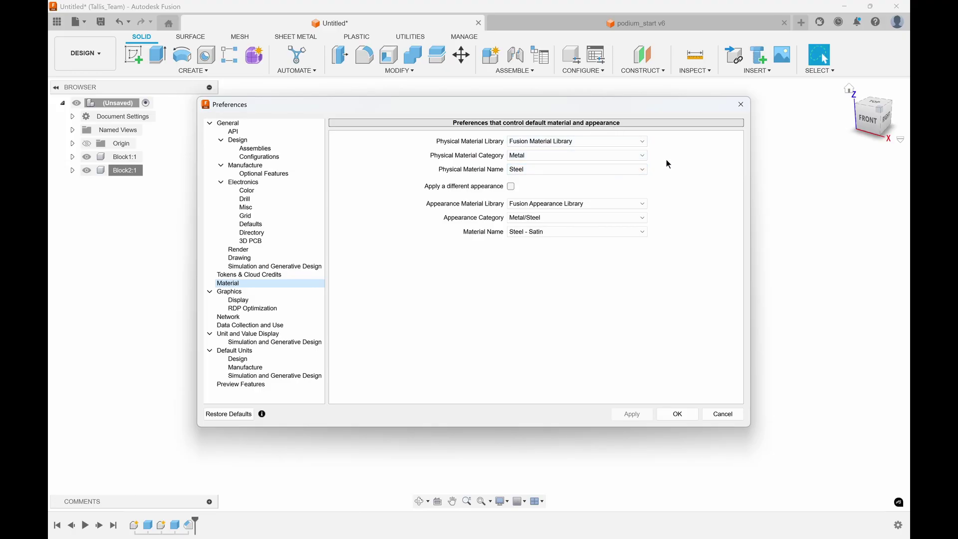
{"action": "left_click", "coordinate": [541, 170]}
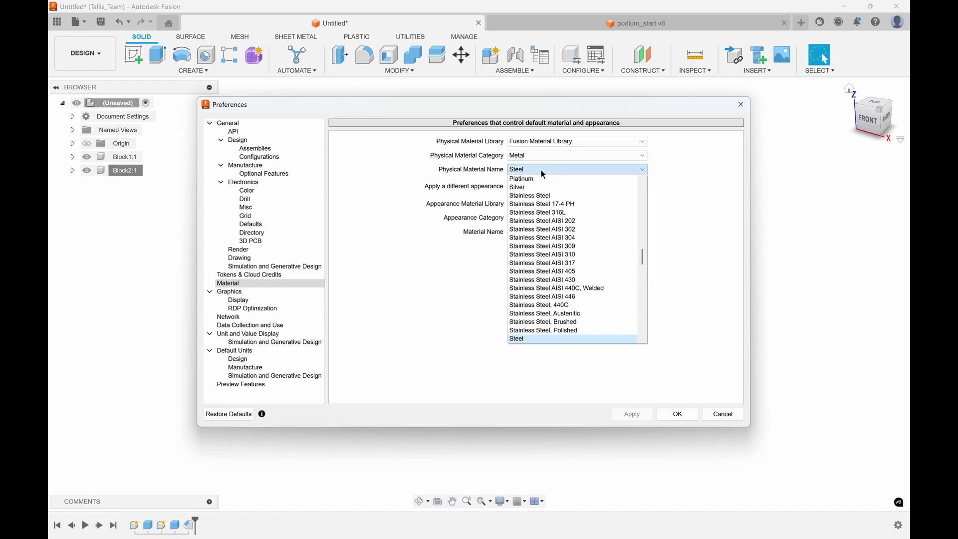
{"action": "left_click_drag", "start_coordinate": [639, 257], "coordinate": [644, 192]}
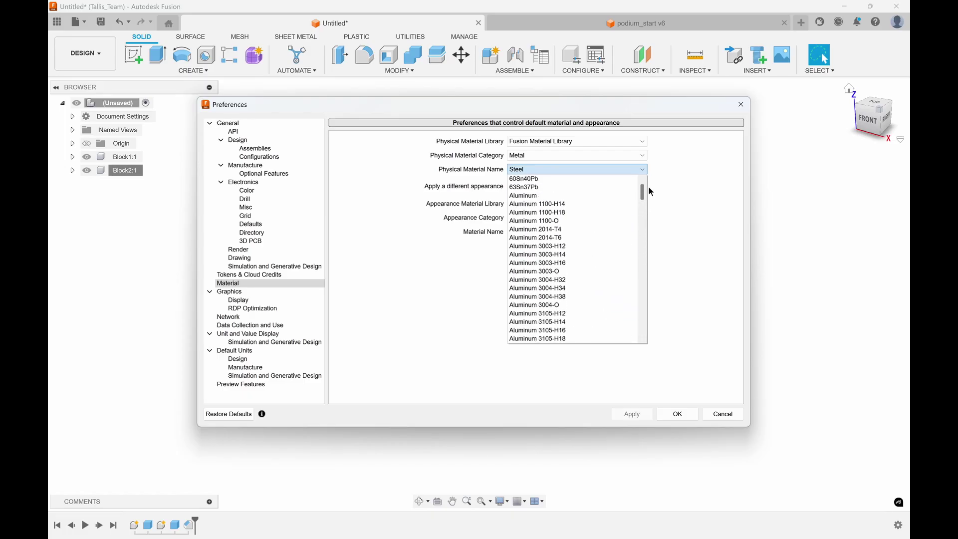
{"action": "left_click", "coordinate": [540, 197]}
{"action": "left_click", "coordinate": [529, 155]}
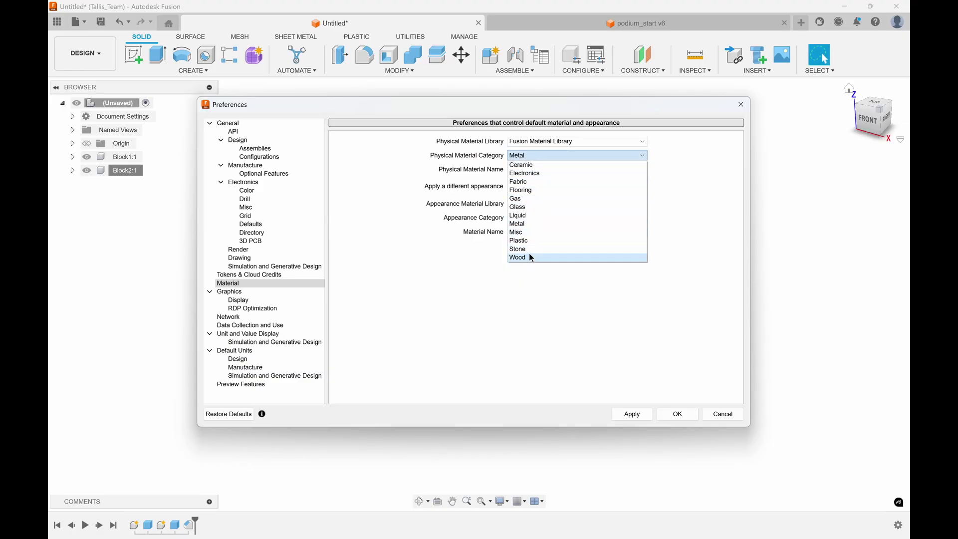
{"action": "left_click", "coordinate": [662, 156]}
{"action": "left_click", "coordinate": [556, 173]}
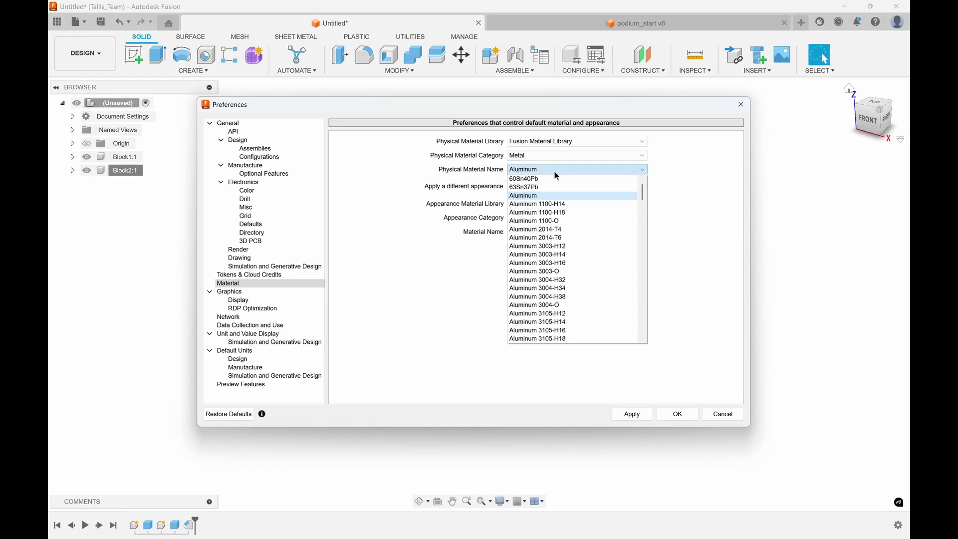
{"action": "left_click", "coordinate": [555, 172]}
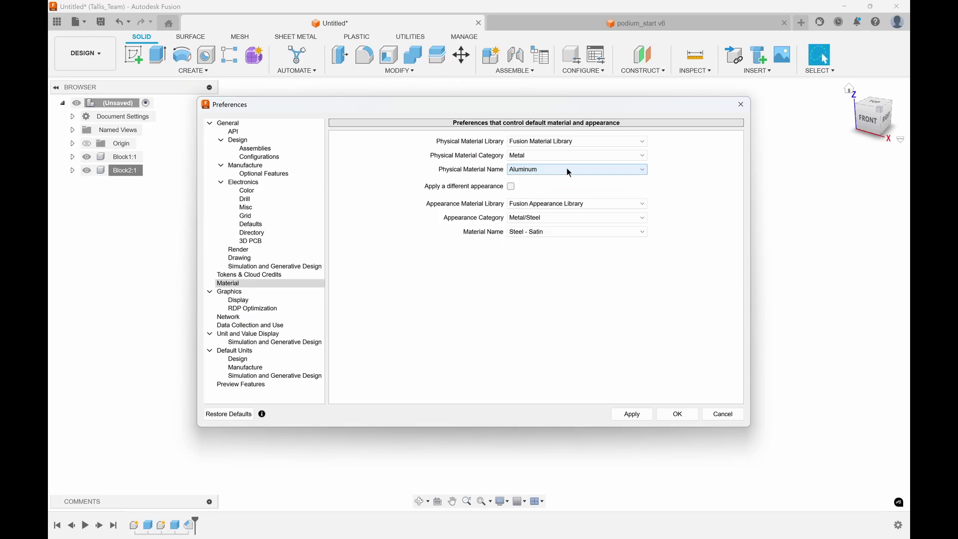
- Enable a different default appearance, choose Steel - Cast, and apply the preferences
{"action": "left_click", "coordinate": [512, 188]}
{"action": "left_click", "coordinate": [542, 233]}
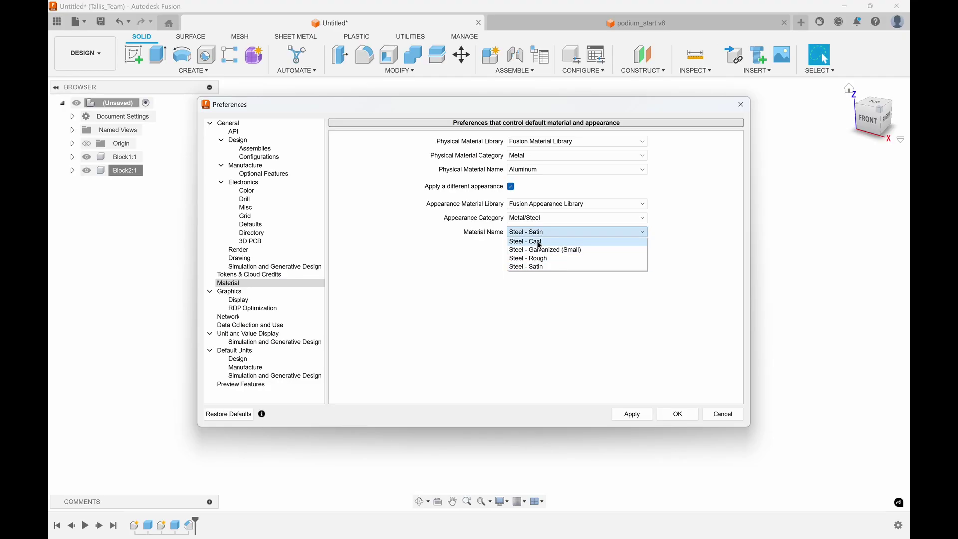
{"action": "left_click", "coordinate": [540, 242]}
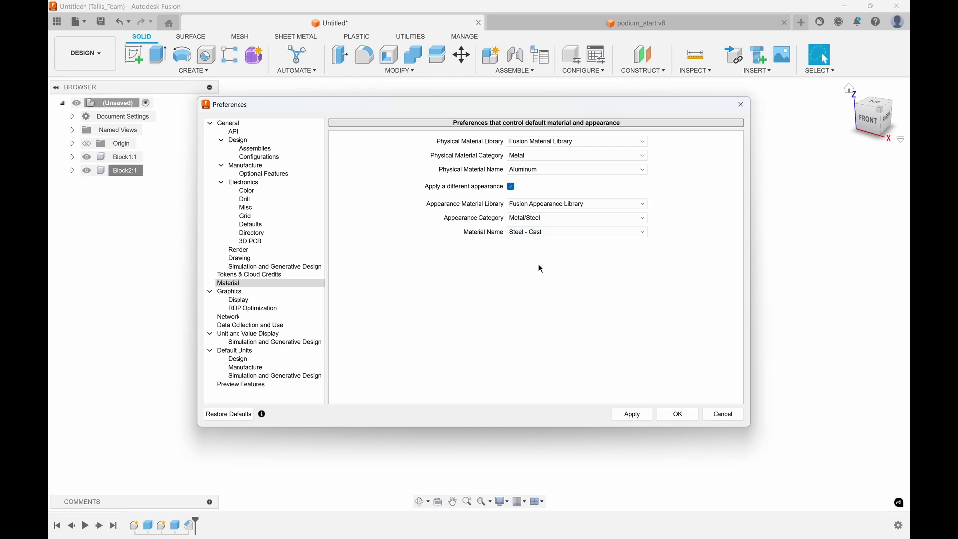
{"action": "left_click", "coordinate": [631, 415]}
{"action": "left_click", "coordinate": [669, 414]}
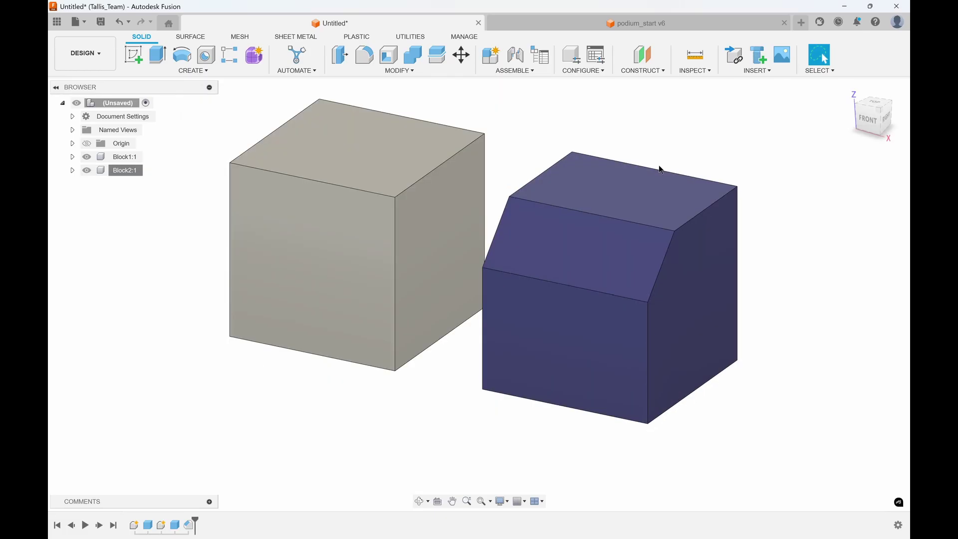
- In a new design, draw a 2 × 2 in box base on the ground plane
{"action": "left_click", "coordinate": [800, 22]}
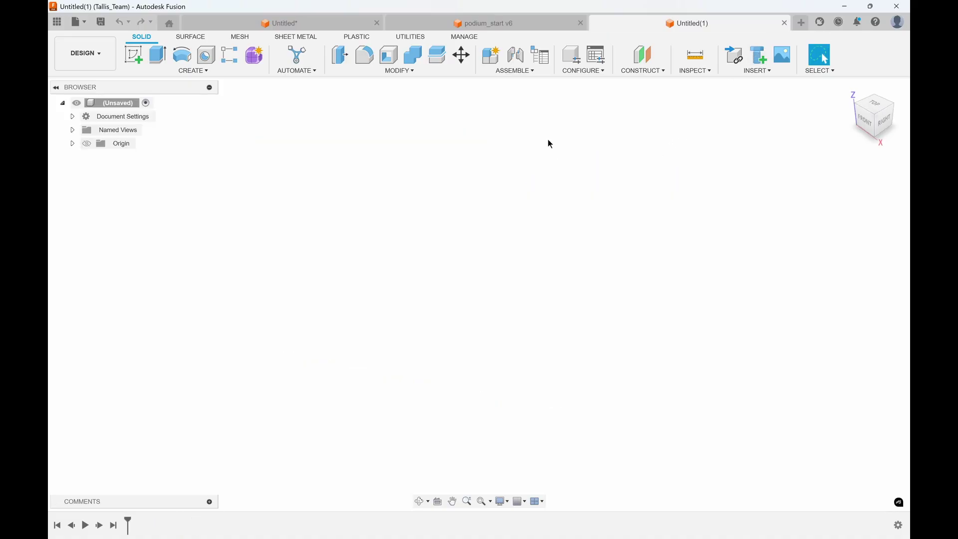
{"action": "left_click", "coordinate": [179, 73]}
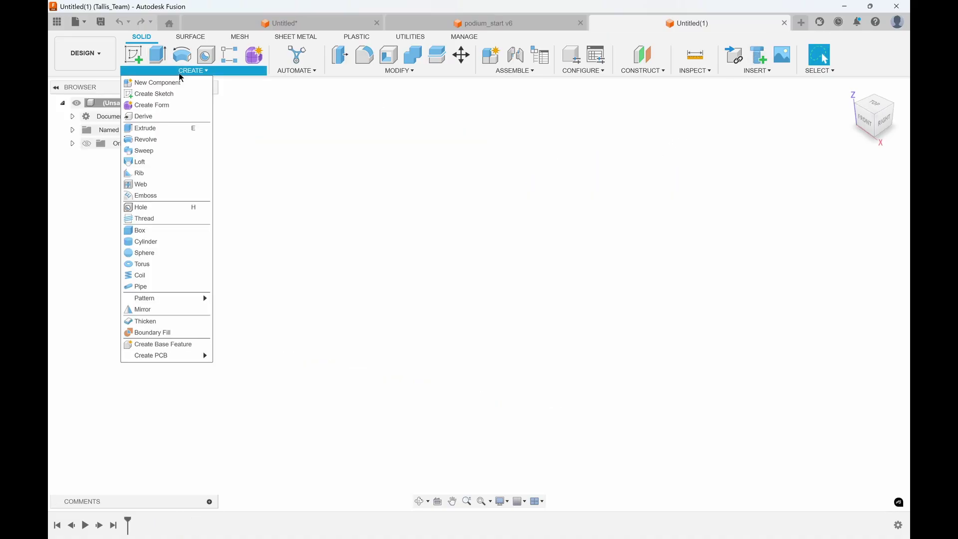
{"action": "left_click", "coordinate": [157, 230]}
{"action": "left_click", "coordinate": [482, 298]}
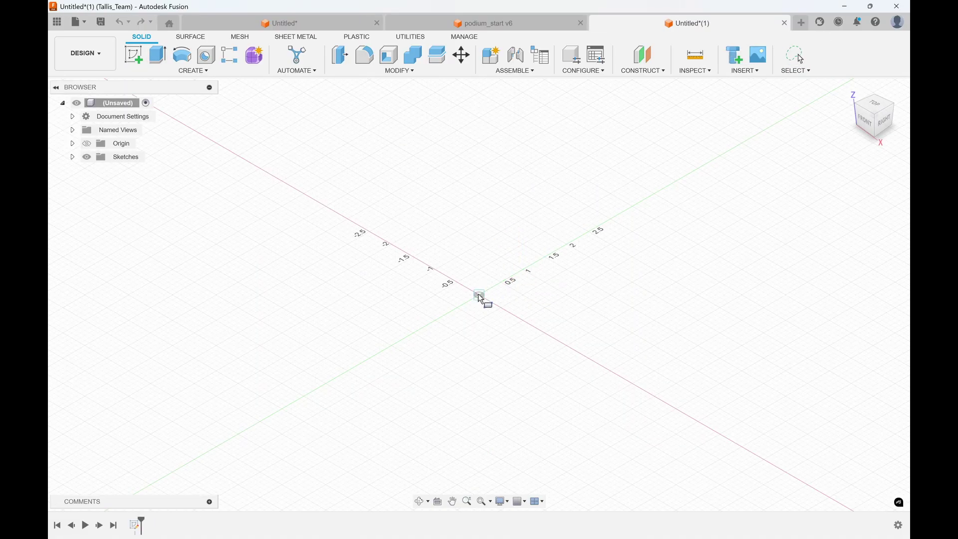
{"action": "left_click", "coordinate": [480, 295]}
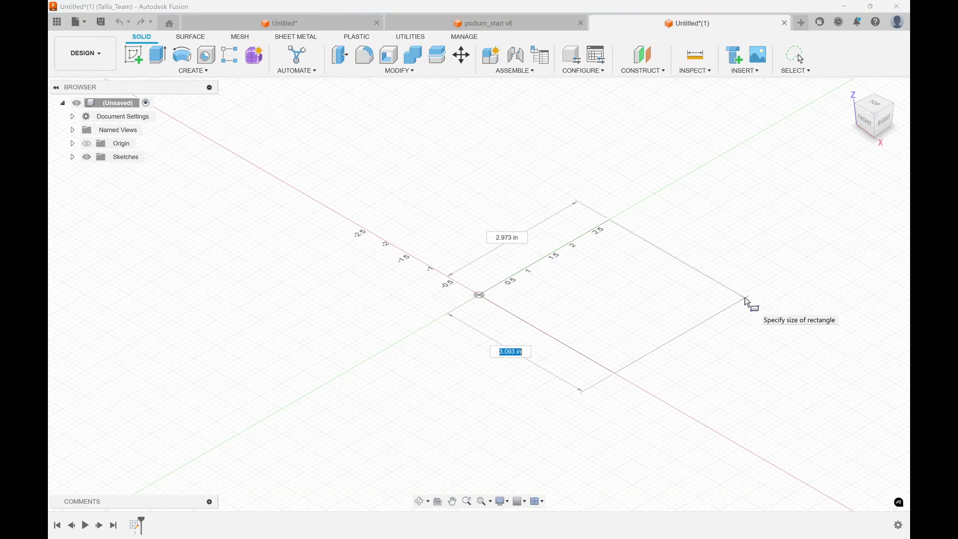
{"action": "type", "text": "2"}
{"action": "key", "text": "Tab"}
{"action": "type", "text": "2"}
{"action": "key", "text": "Return"}
- Give the box a 2 in height and zoom to fit the cube (F6)
{"action": "type", "text": "2"}
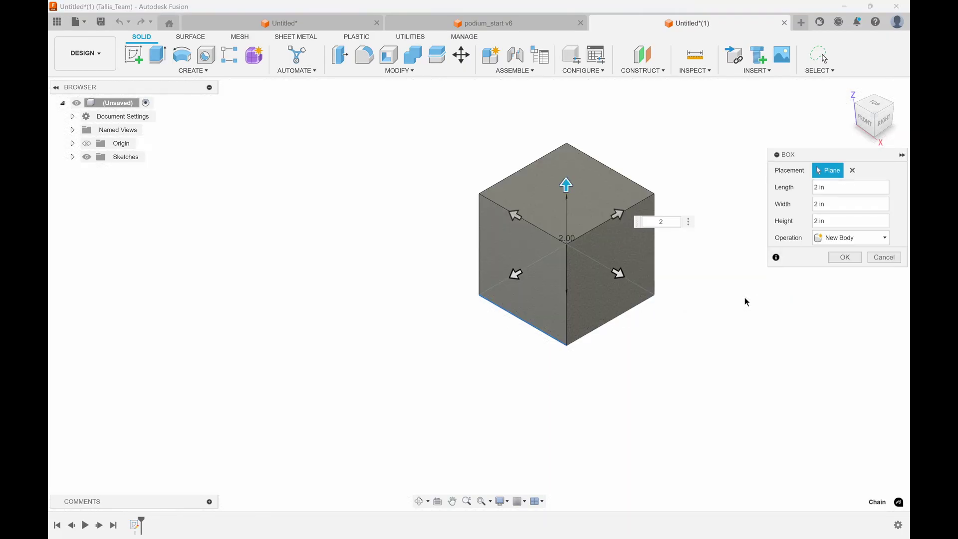
{"action": "key", "text": "Return"}
{"action": "scroll", "coordinate": [698, 132], "scroll_direction": "up", "scroll_amount": 5}
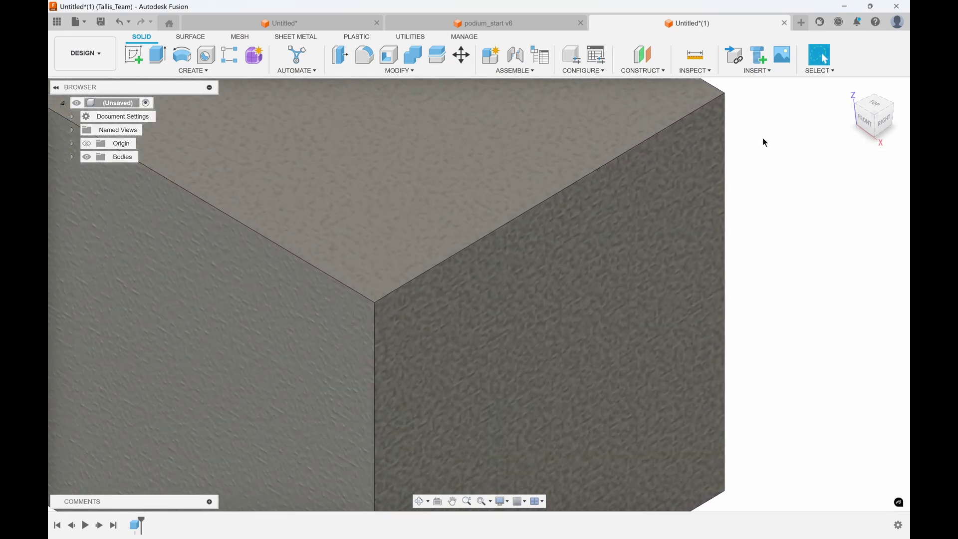
{"action": "key", "text": "F6"}
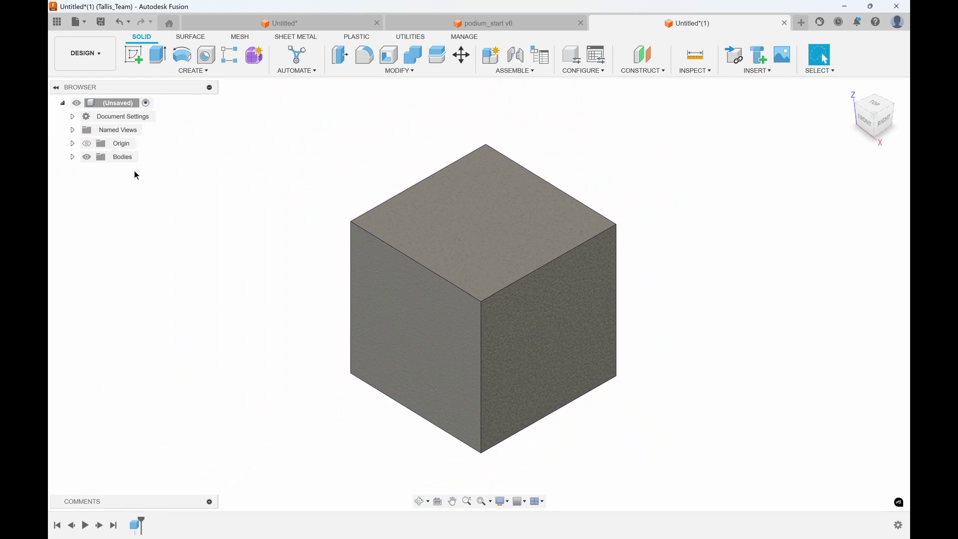
{"action": "right_click", "coordinate": [114, 159]}
{"action": "left_click", "coordinate": [86, 176]}
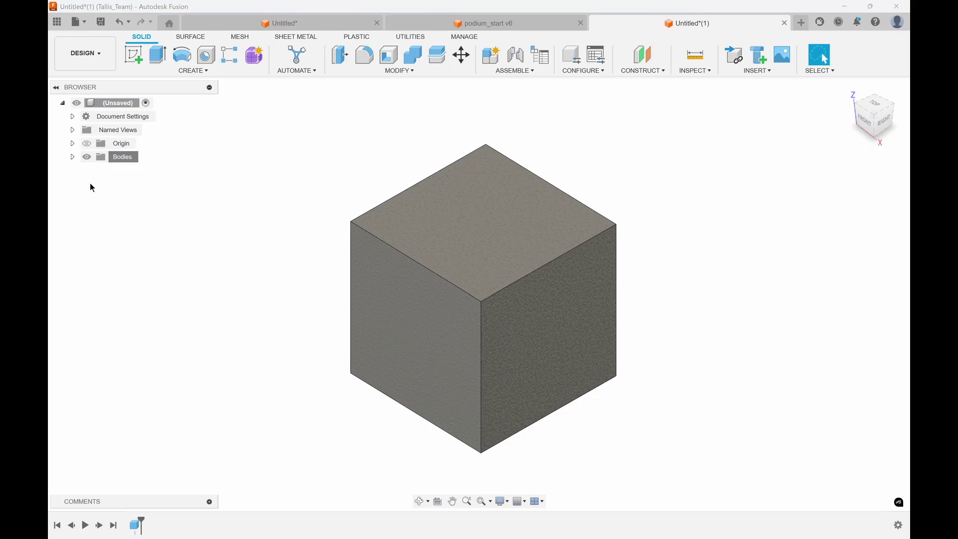
{"action": "left_click", "coordinate": [73, 158]}
{"action": "right_click", "coordinate": [127, 170]}
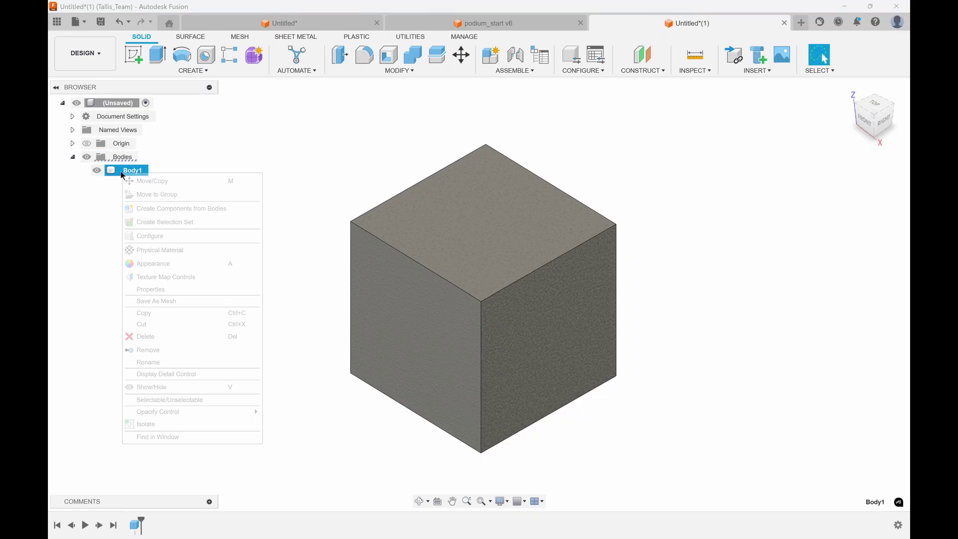
{"action": "left_click", "coordinate": [153, 291]}
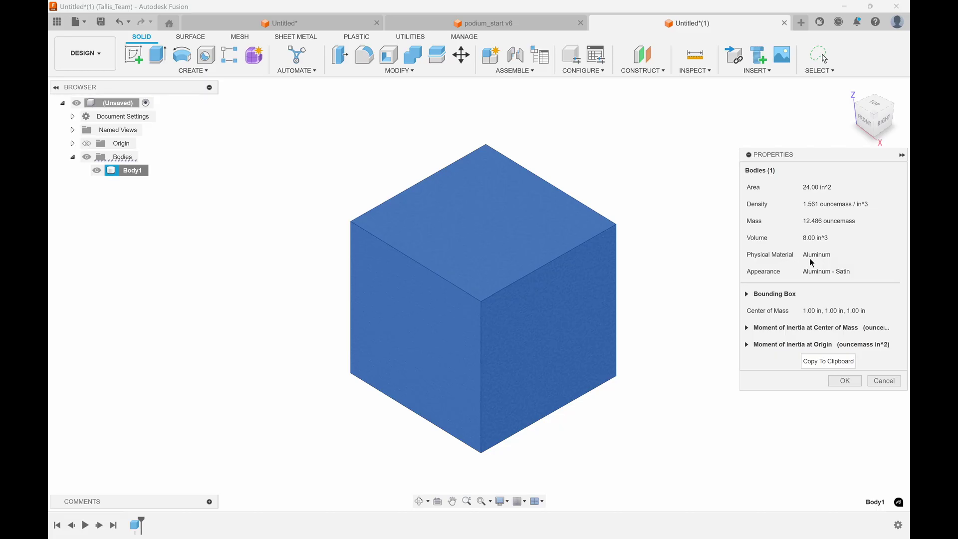
{"action": "left_click", "coordinate": [884, 381]}
{"action": "left_click", "coordinate": [897, 22]}
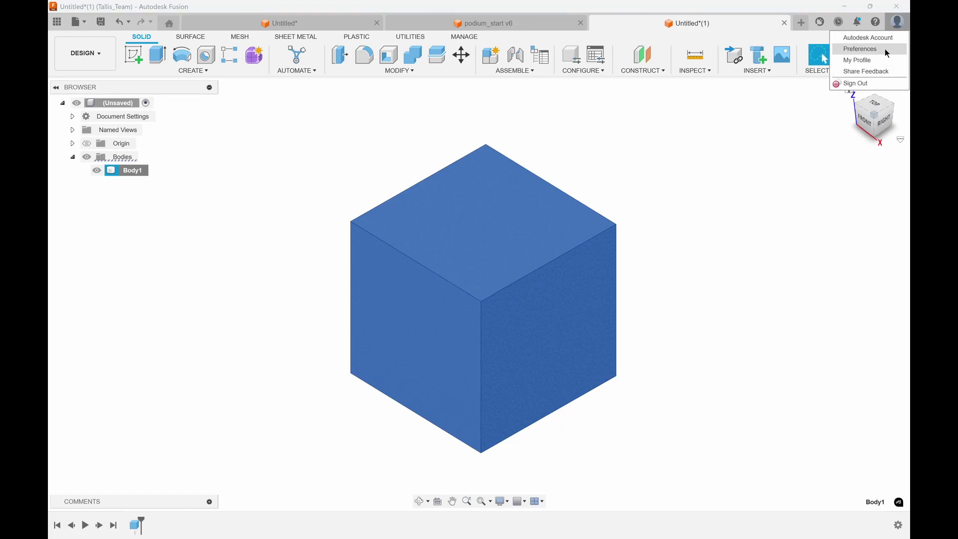
{"action": "left_click", "coordinate": [884, 49]}
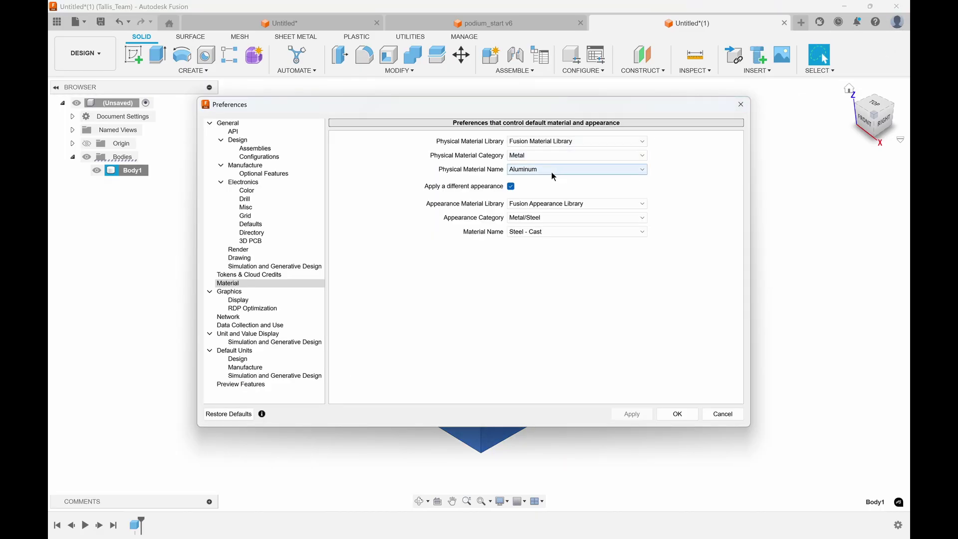
{"action": "key", "text": "Escape"}
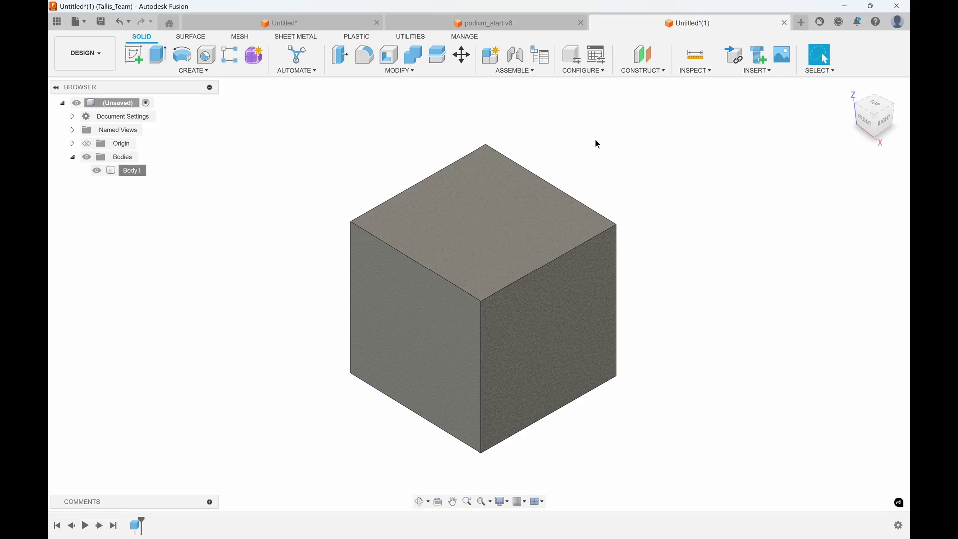
- In the Material Browser, select Aluminum under Fusion Material Library > Metal
{"action": "left_click", "coordinate": [408, 37]}
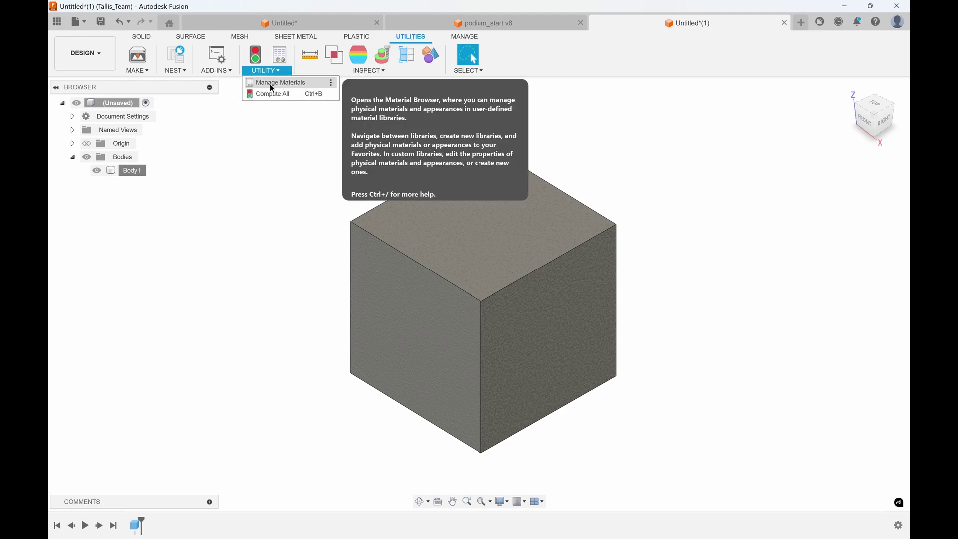
{"action": "left_click", "coordinate": [271, 84]}
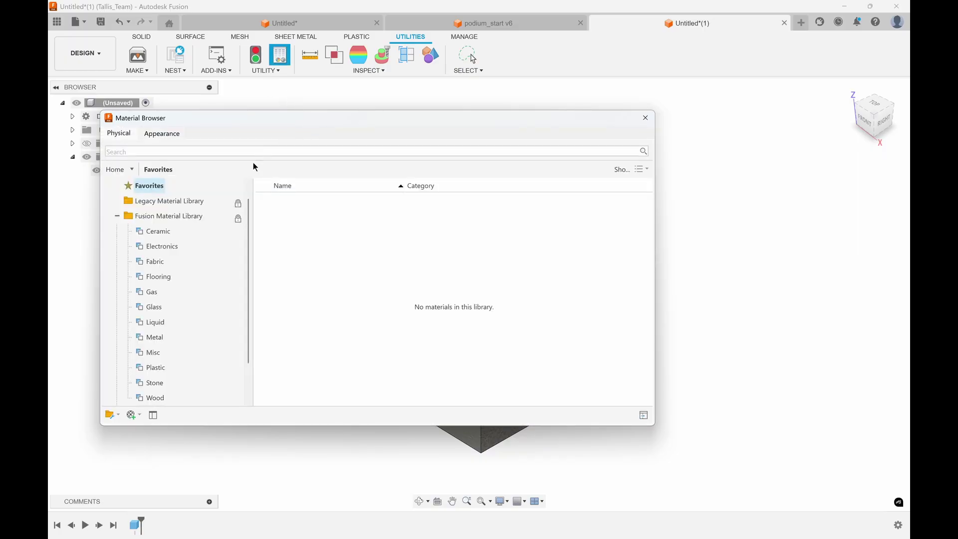
{"action": "left_click", "coordinate": [160, 338]}
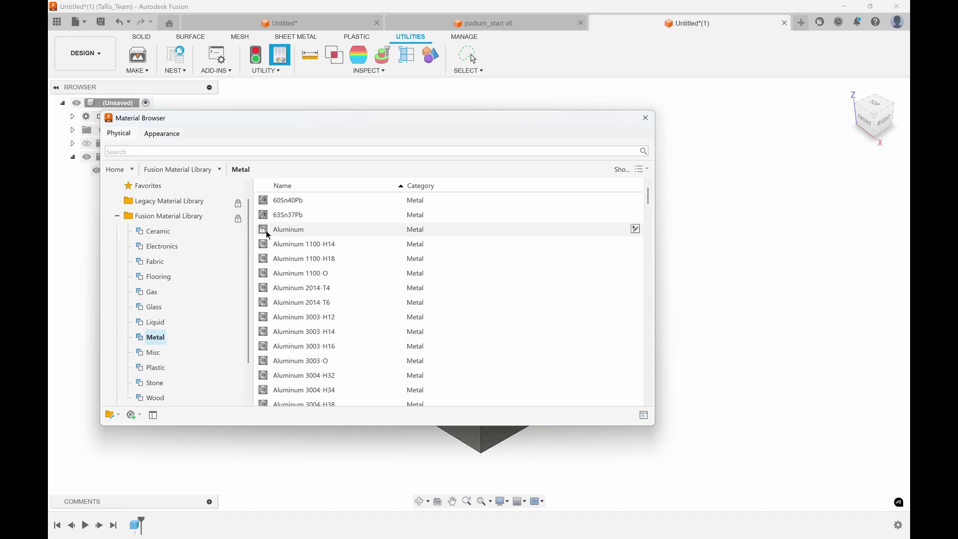
{"action": "left_click", "coordinate": [283, 232]}
- Favorite Aluminum, change its description to Aluminum Demo, and raise roughness to 0.29
{"action": "left_click", "coordinate": [635, 229]}
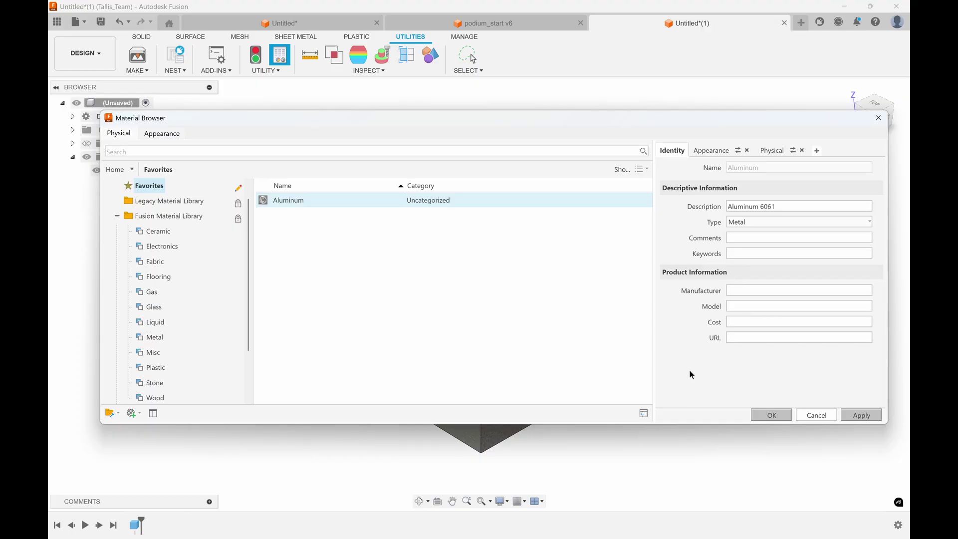
{"action": "left_click", "coordinate": [784, 207]}
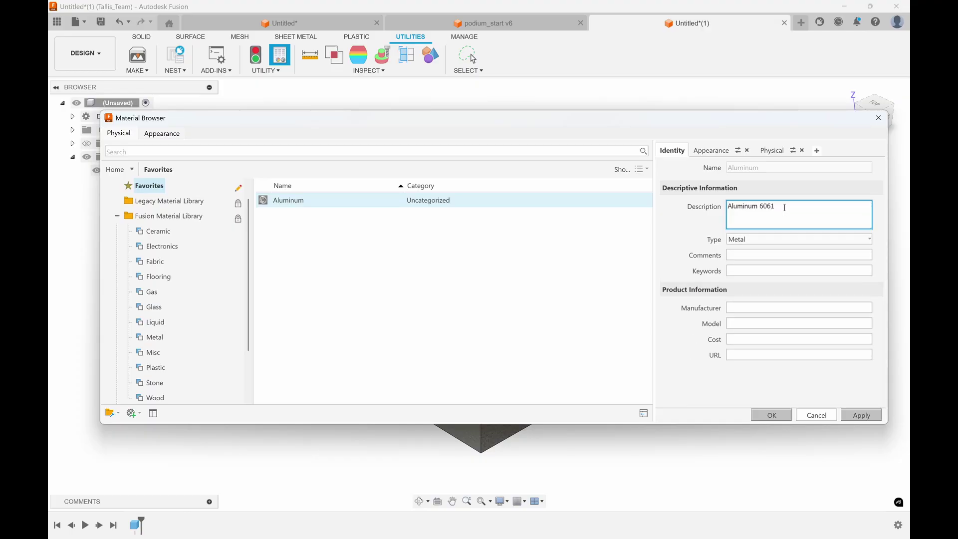
{"action": "key", "text": "shift+Left"}
{"action": "key", "text": "shift+Left"}
{"action": "key", "text": "shift+Left"}
{"action": "key", "text": "shift+Left"}
{"action": "type", "text": "Demo"}
{"action": "left_click", "coordinate": [707, 151]}
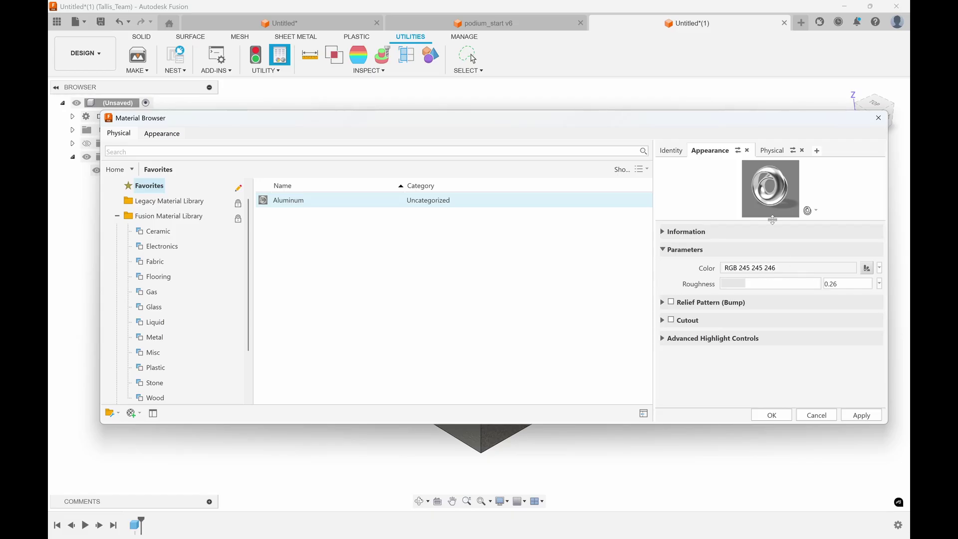
{"action": "left_click_drag", "start_coordinate": [747, 288], "coordinate": [751, 287]}
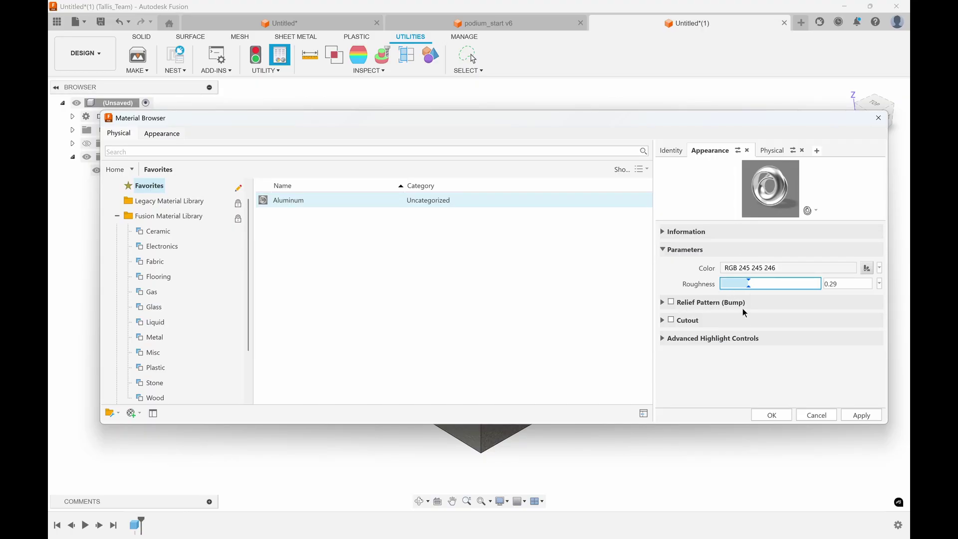
- Inspect Aluminum's Physical information, mechanical and strength properties, then cancel the editor without saving
{"action": "left_click", "coordinate": [771, 150]}
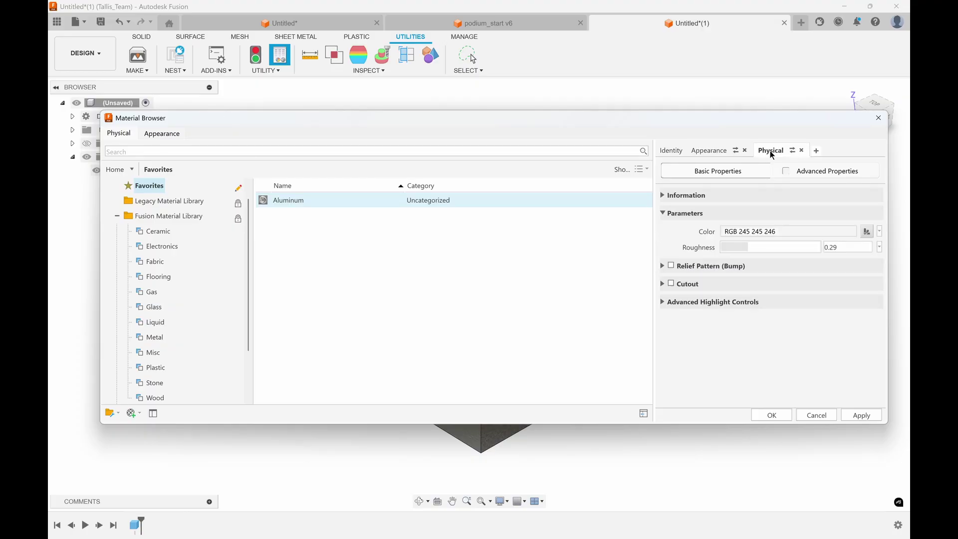
{"action": "left_click", "coordinate": [662, 195]}
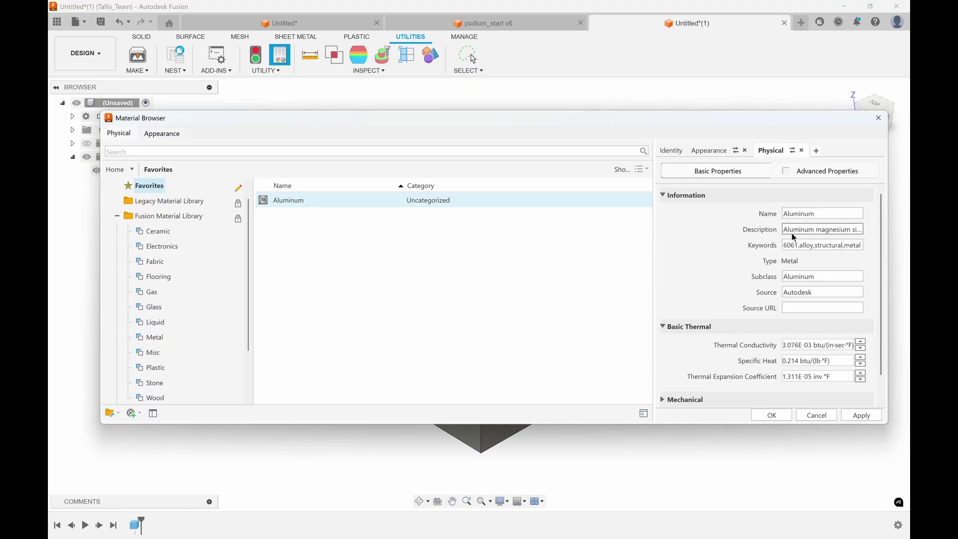
{"action": "left_click", "coordinate": [662, 195]}
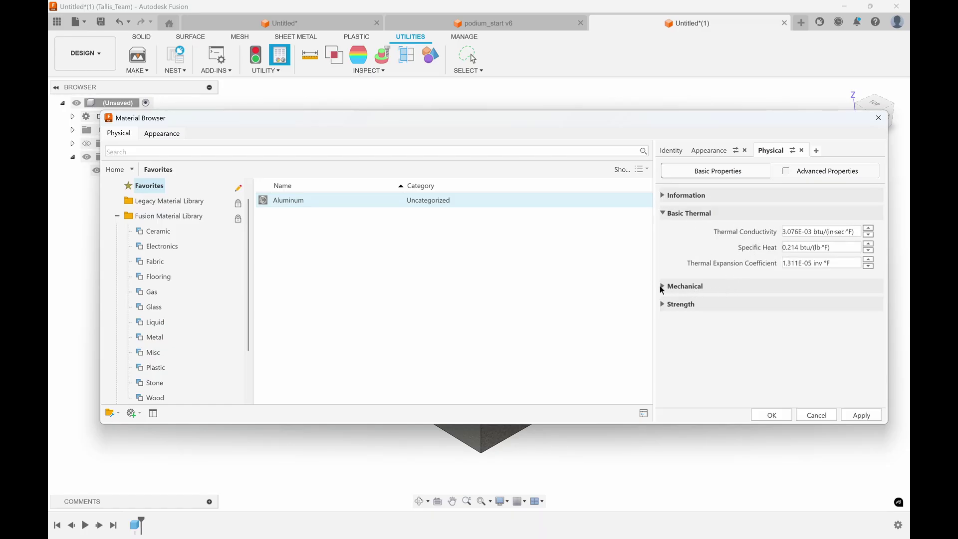
{"action": "left_click", "coordinate": [663, 288]}
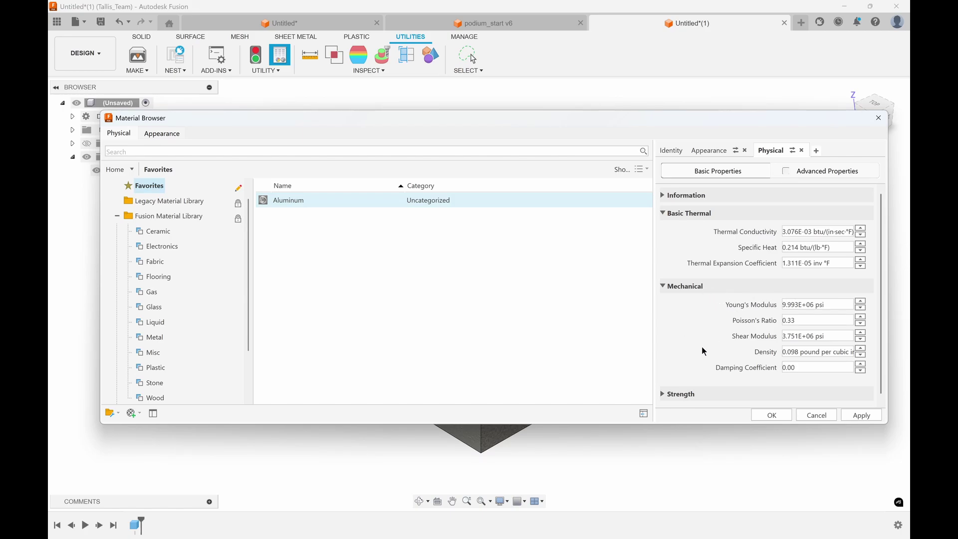
{"action": "left_click", "coordinate": [662, 393]}
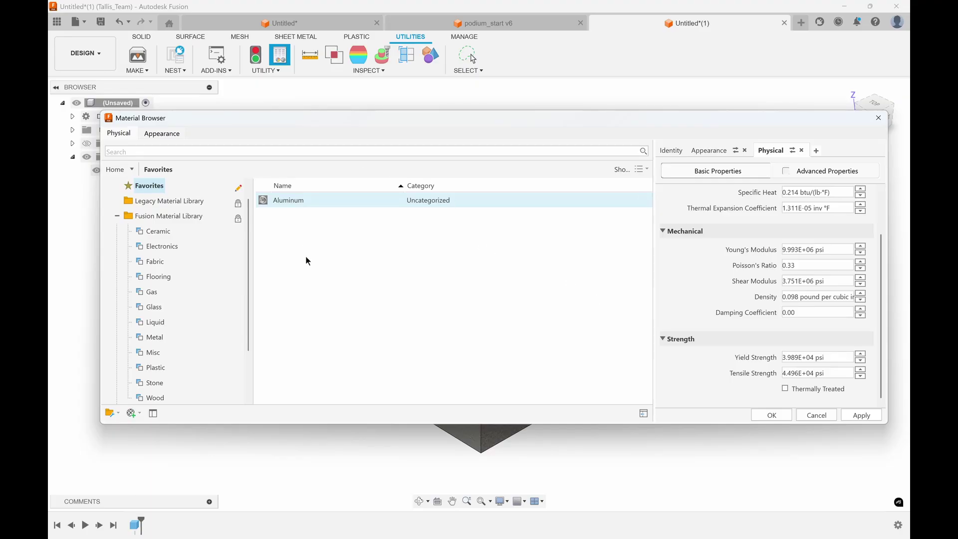
{"action": "left_click", "coordinate": [815, 415]}
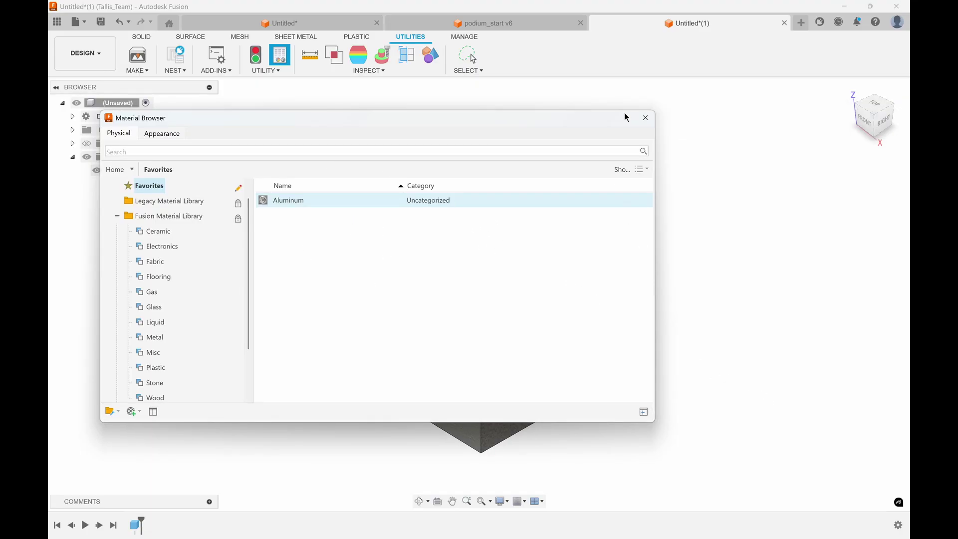
- Close the Material Browser to return to the grey cube with Body1
{"action": "left_click", "coordinate": [645, 119]}
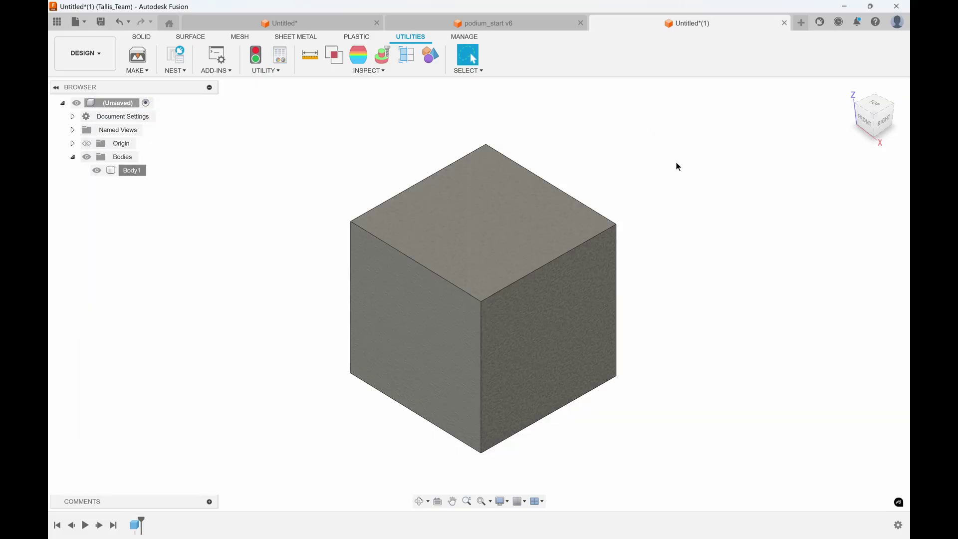